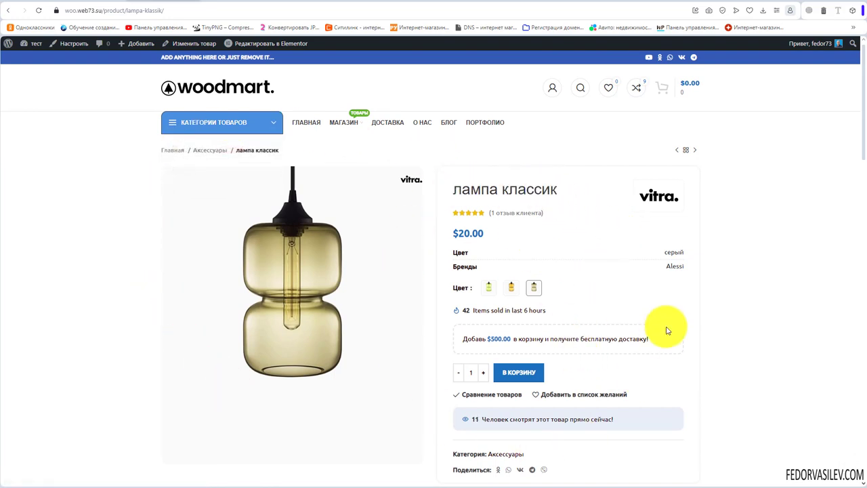
Examine the лампа классик product page, including its free-delivery notice, purchase options and review section
scroll(572, 374, down, 2)
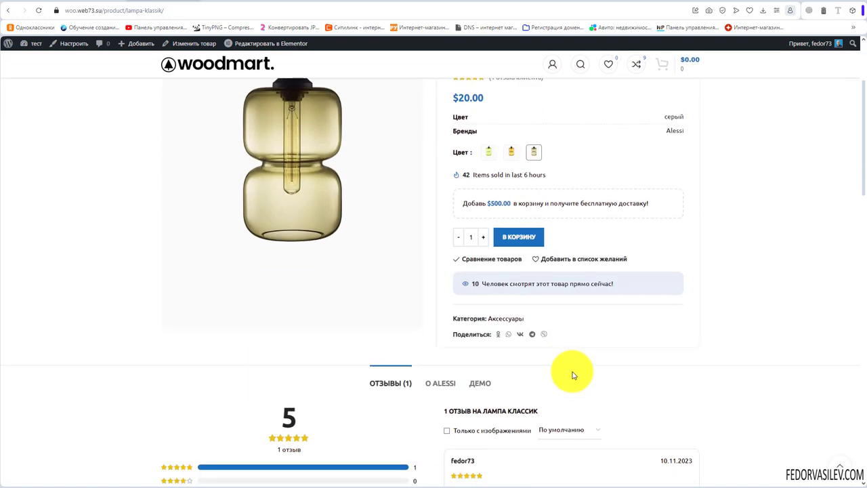
scroll(572, 375, up, 1)
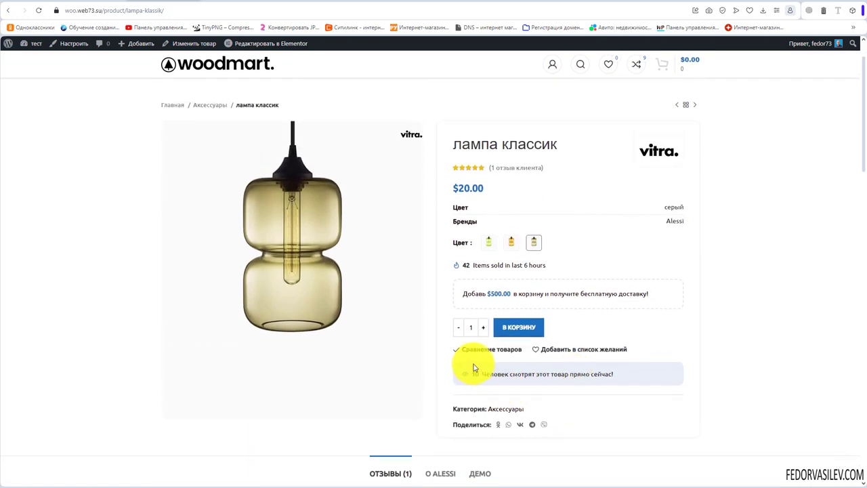
double_click(484, 374)
drag(485, 293, 550, 294)
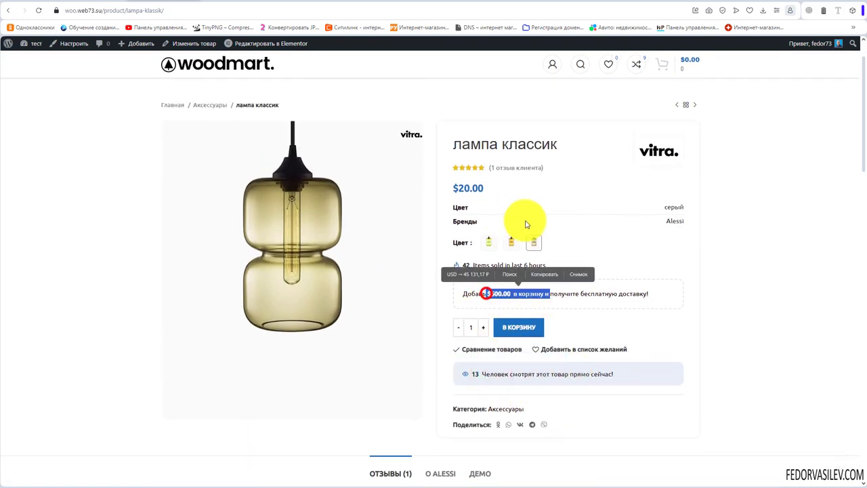
click(625, 237)
scroll(310, 221, down, 7)
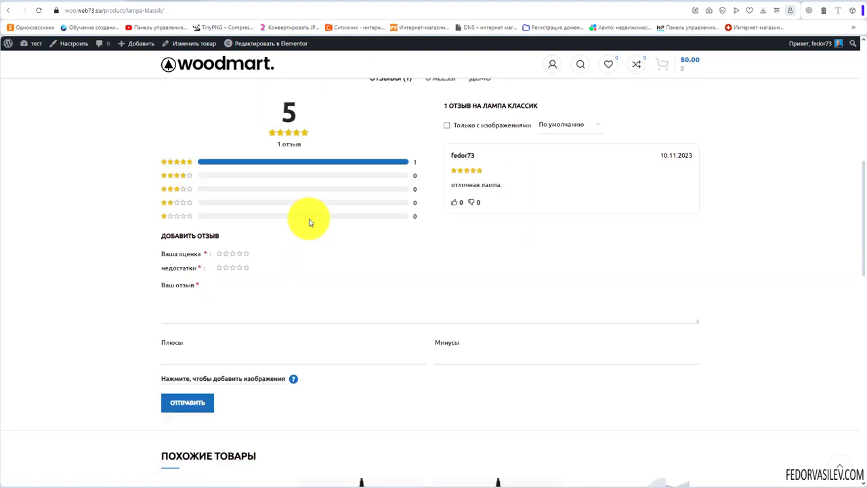
scroll(309, 222, up, 7)
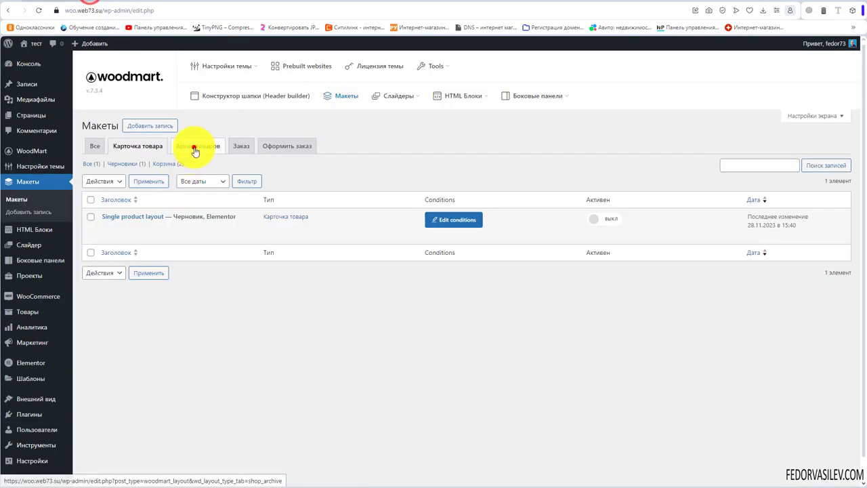
Show the theme layouts for Архив товаров and look over the shop catalogue page they apply to
click(195, 146)
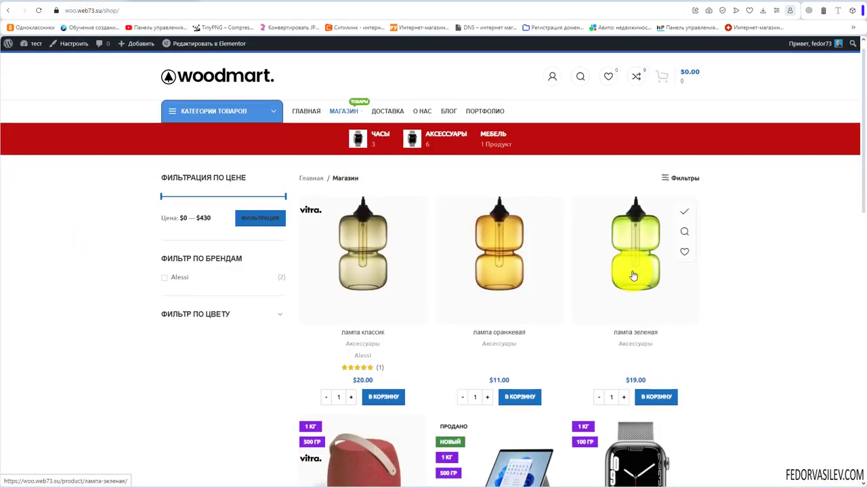
scroll(630, 275, down, 5)
scroll(630, 278, up, 4)
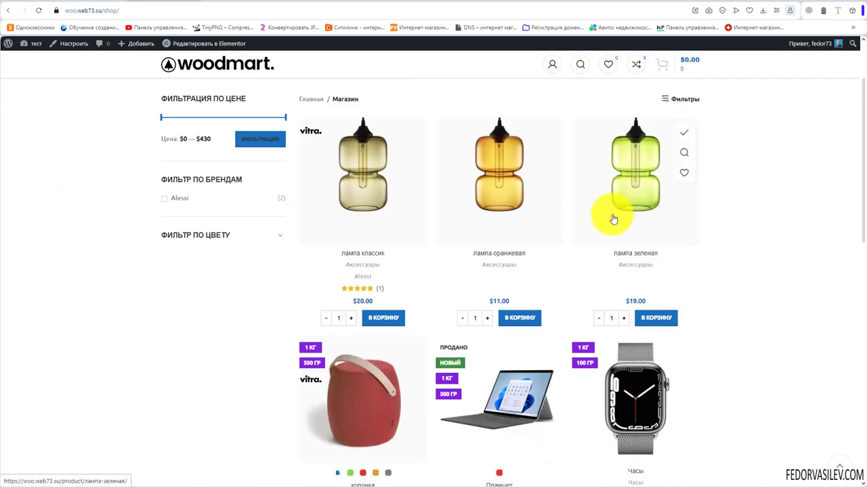
scroll(611, 217, up, 2)
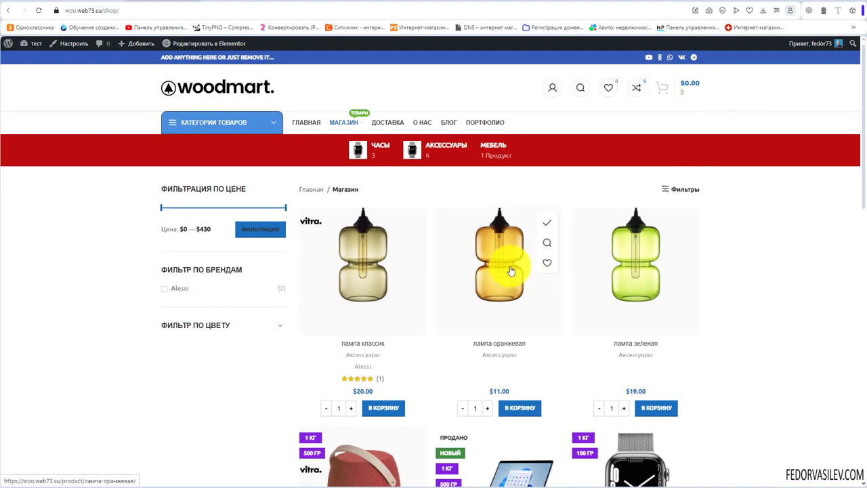
Add one лампа оранжевая to the cart and proceed to the checkout page
click(517, 410)
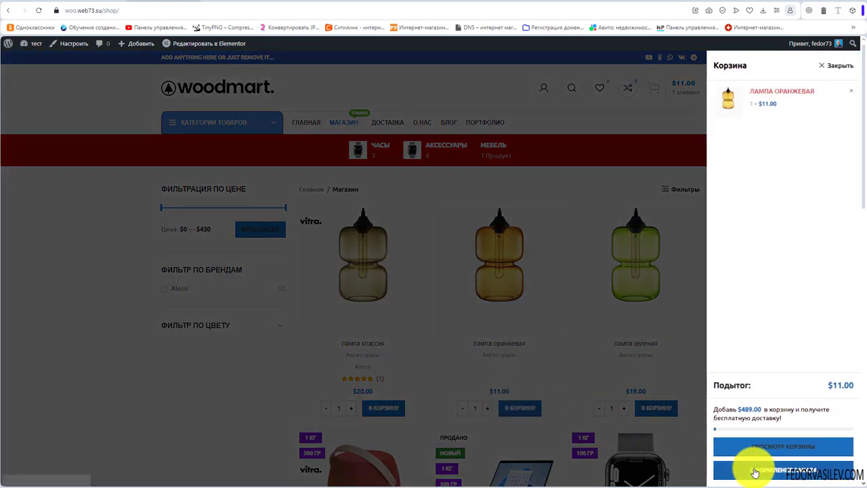
click(761, 467)
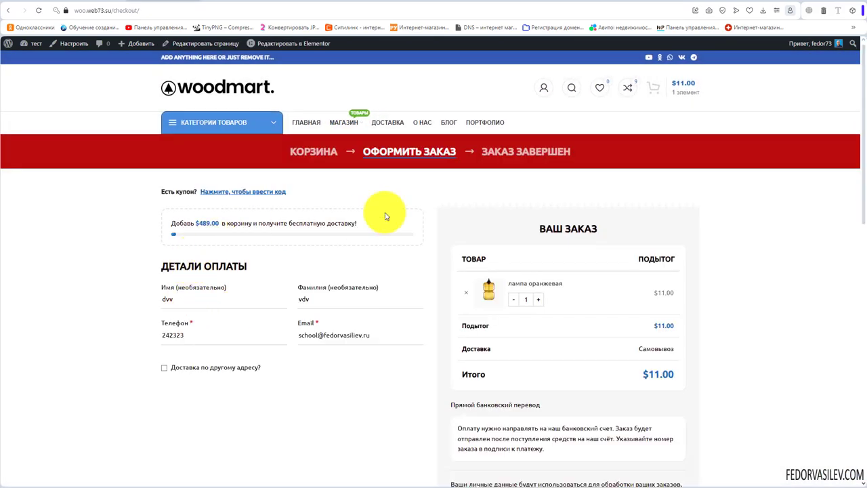
scroll(413, 218, down, 3)
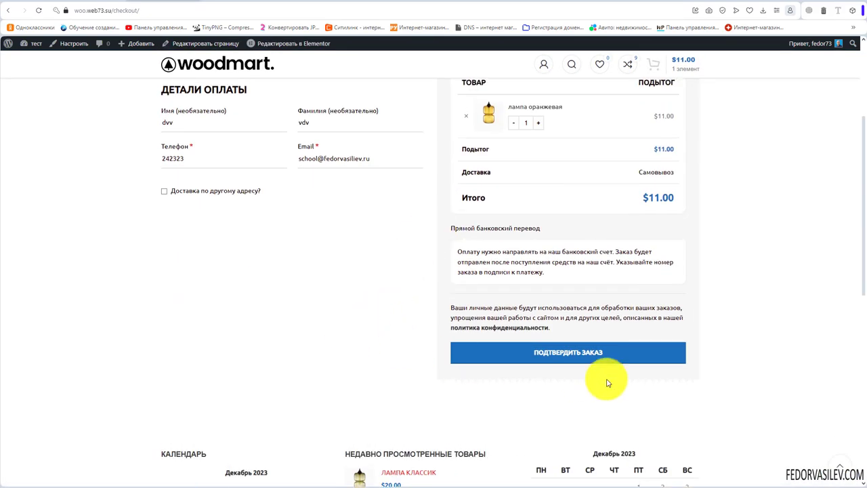
scroll(332, 149, up, 2)
scroll(253, 233, down, 1)
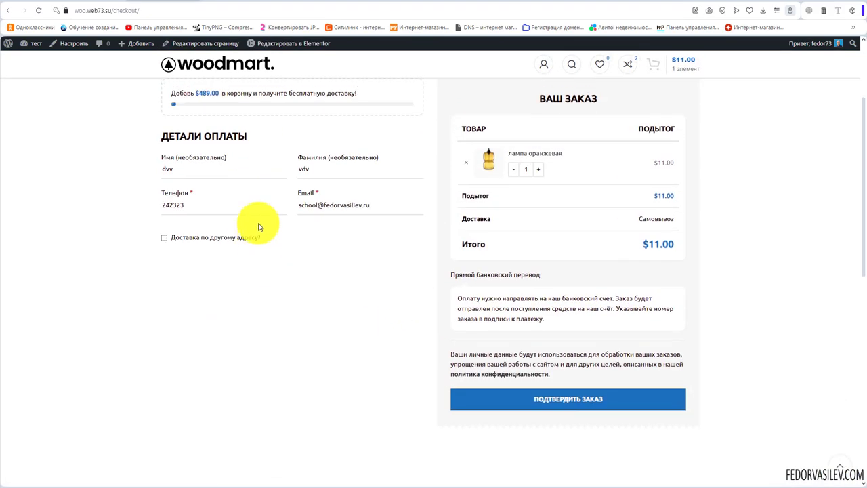
scroll(258, 227, up, 1)
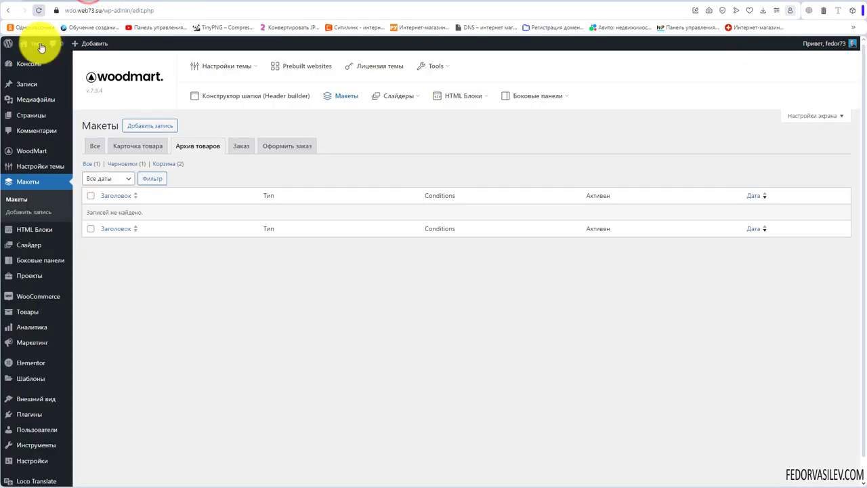
Show the theme layouts for Заказ and for Оформить заказ
click(237, 150)
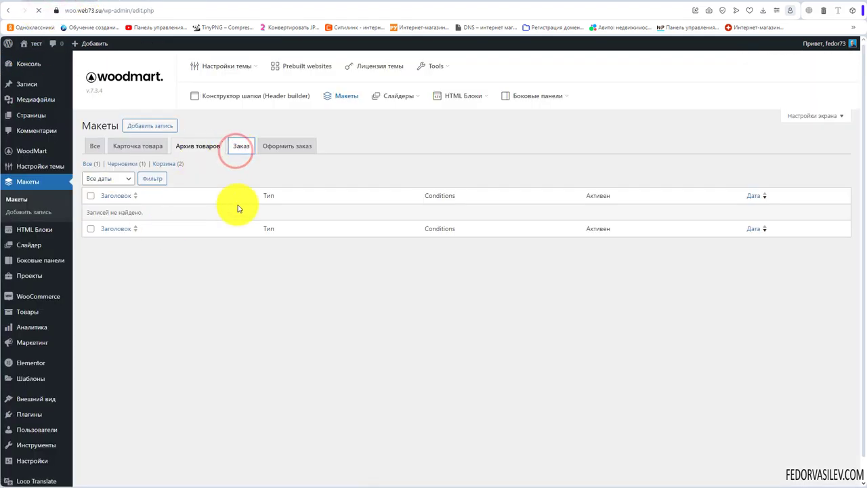
click(293, 149)
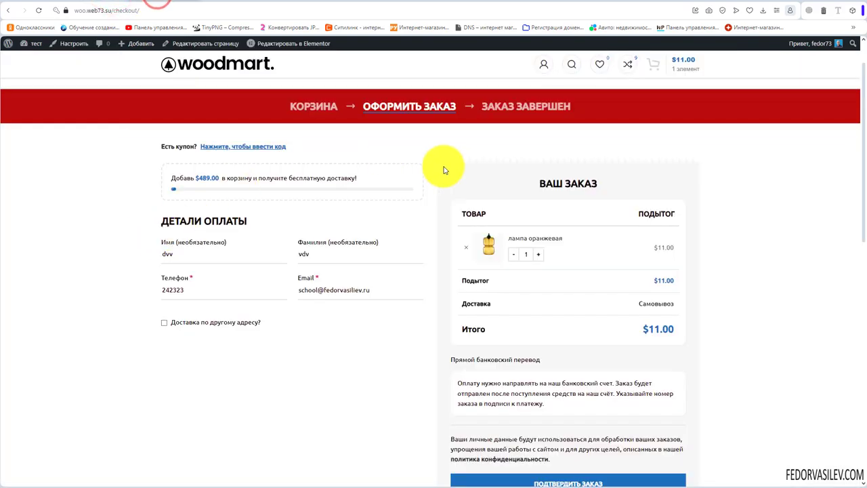
Examine the checkout page's arrangement: coupon line, payment details form, order summary and order confirmation area
scroll(702, 304, down, 3)
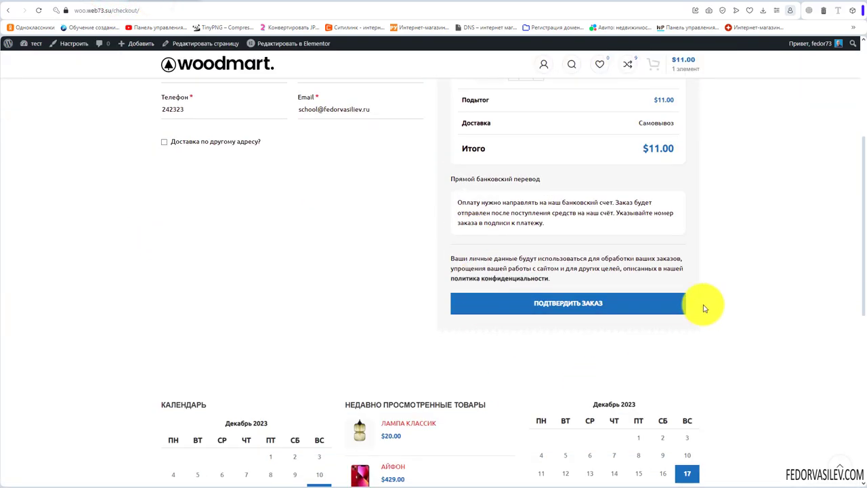
scroll(291, 155, up, 2)
scroll(466, 271, up, 3)
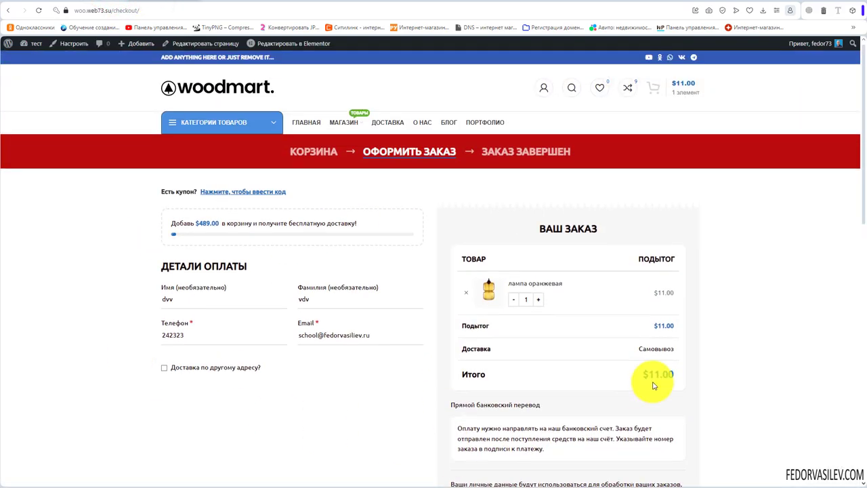
scroll(615, 289, down, 3)
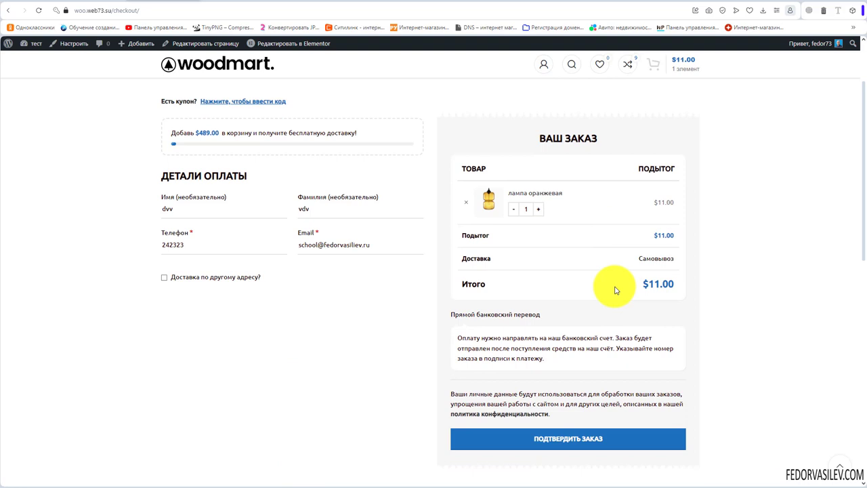
scroll(354, 368, up, 3)
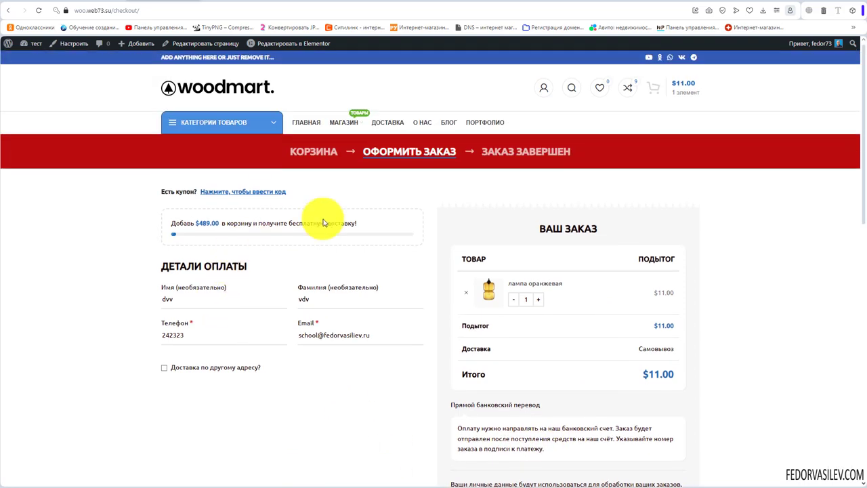
scroll(636, 374, down, 5)
scroll(635, 374, up, 5)
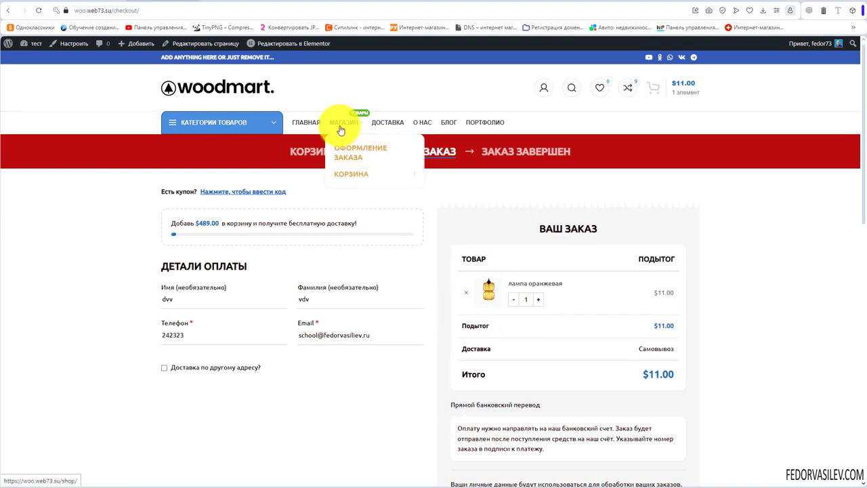
scroll(311, 352, down, 3)
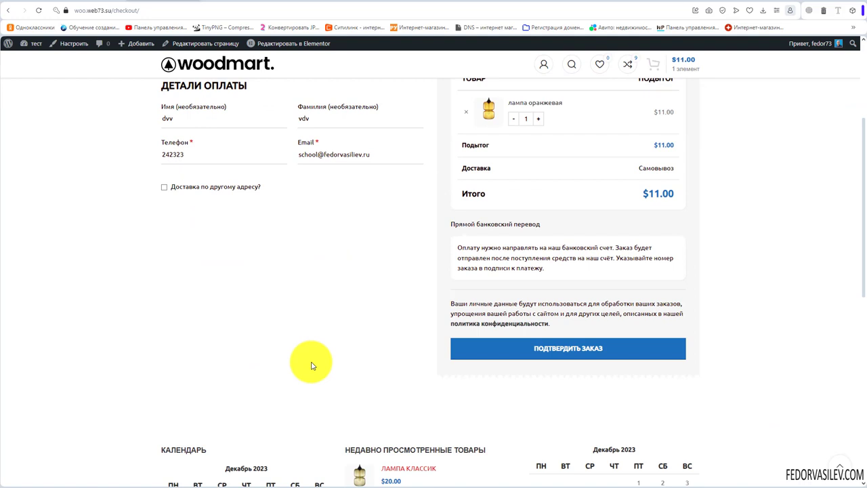
scroll(284, 366, up, 2)
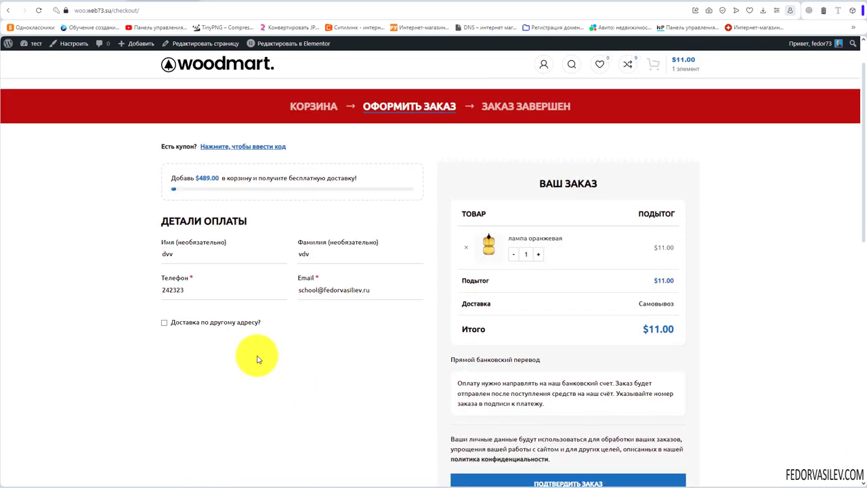
scroll(526, 318, down, 2)
scroll(480, 387, up, 3)
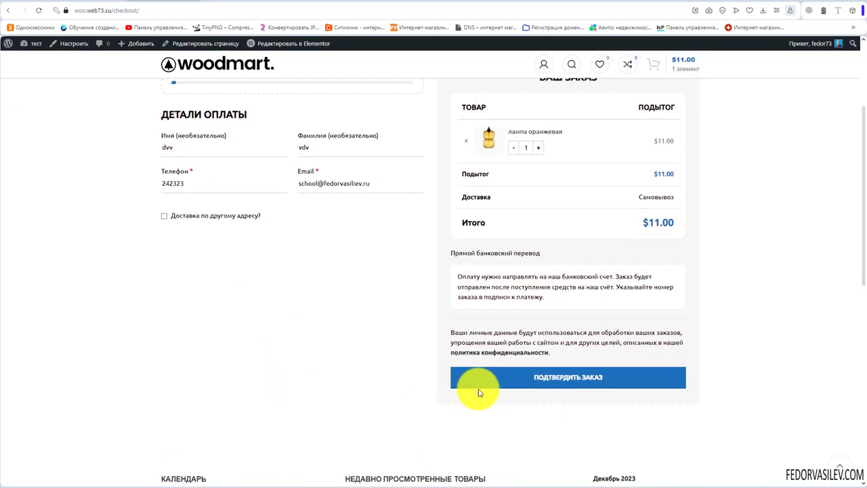
scroll(263, 315, down, 2)
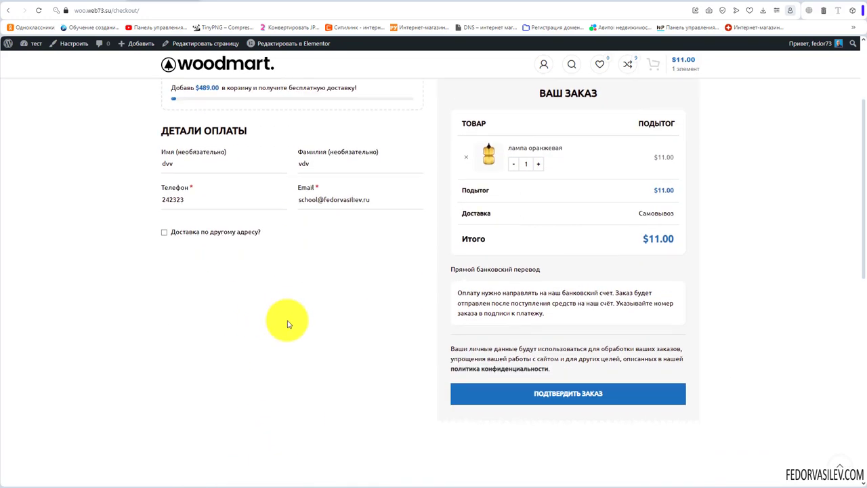
scroll(565, 387, up, 2)
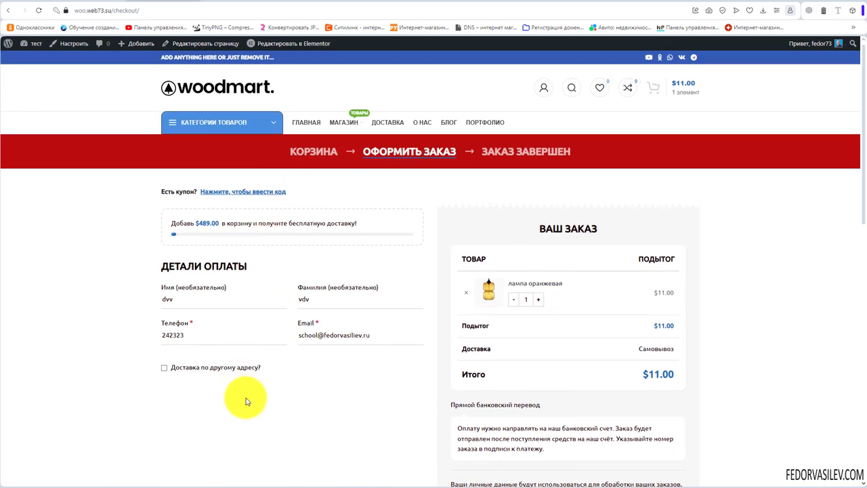
scroll(246, 401, down, 3)
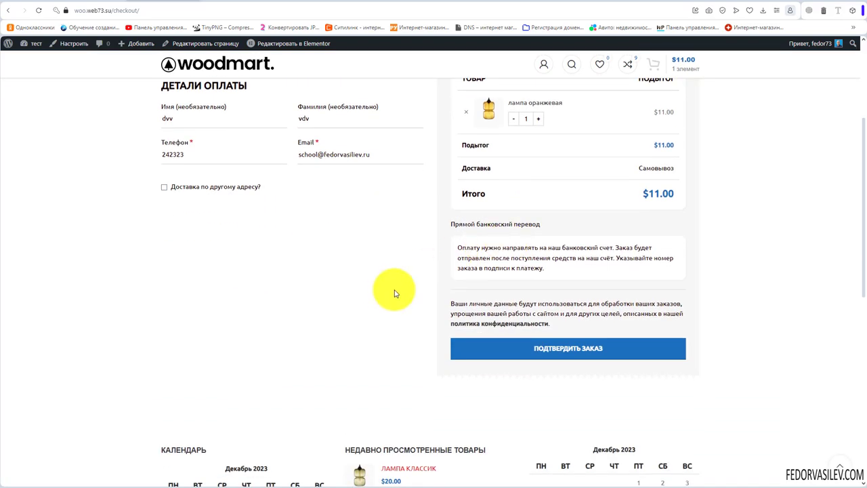
scroll(388, 296, down, 1)
scroll(616, 319, up, 3)
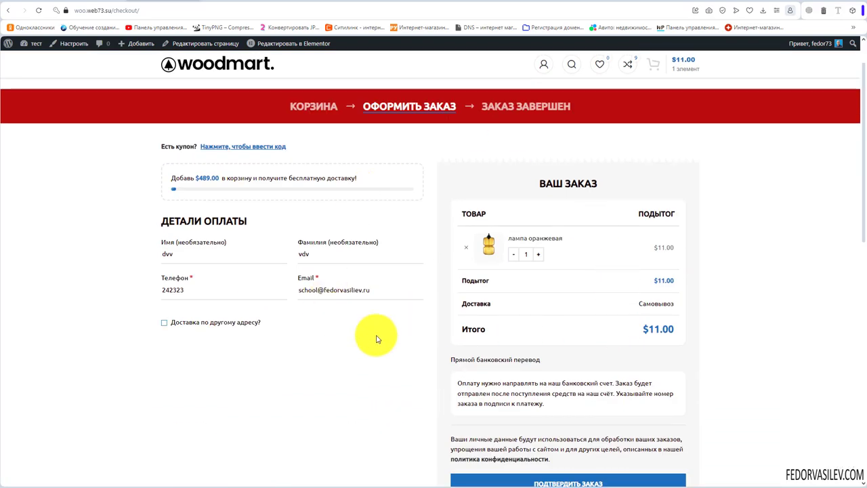
Start a new layout of type Форма оформления заказа and pick the predefined template with billing details beside the order summary
click(63, 9)
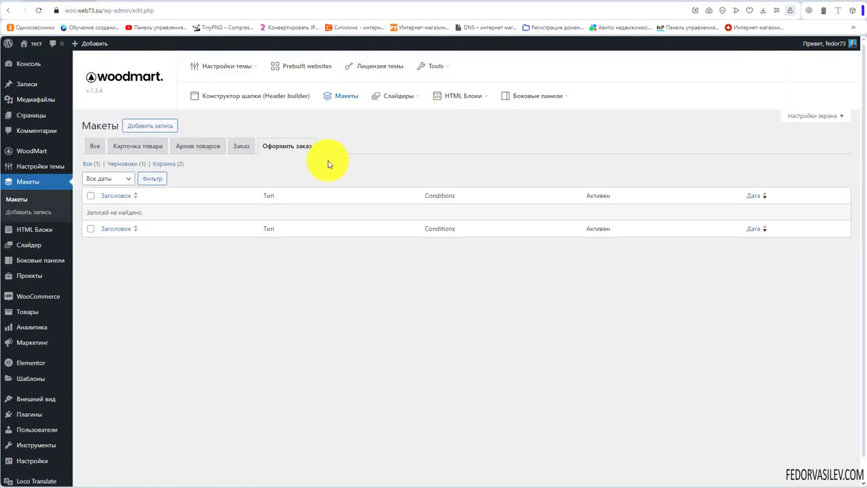
click(151, 126)
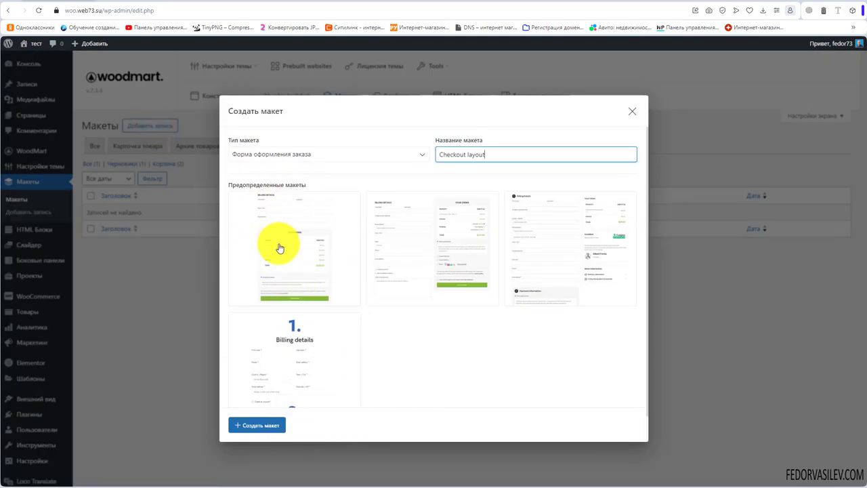
click(403, 245)
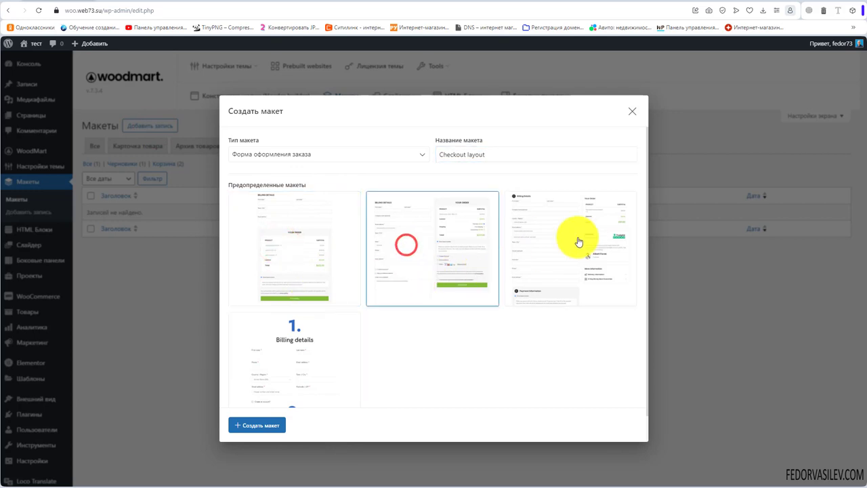
click(577, 237)
click(430, 241)
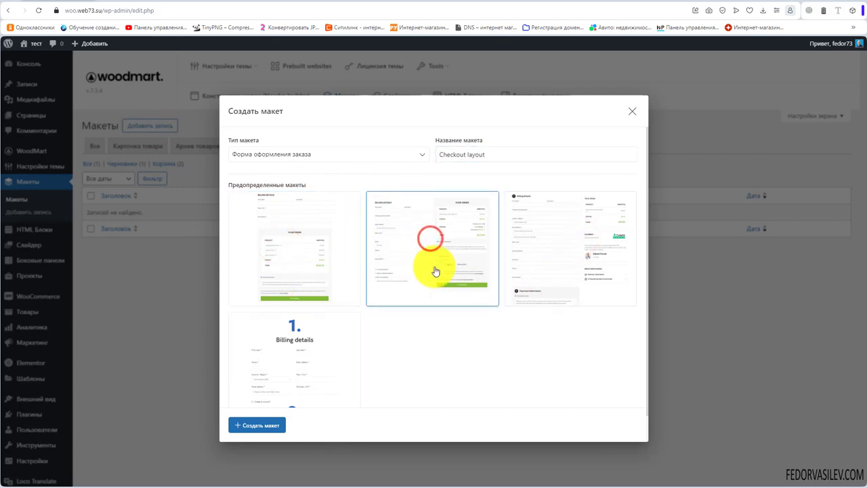
scroll(402, 258, down, 1)
scroll(406, 280, up, 1)
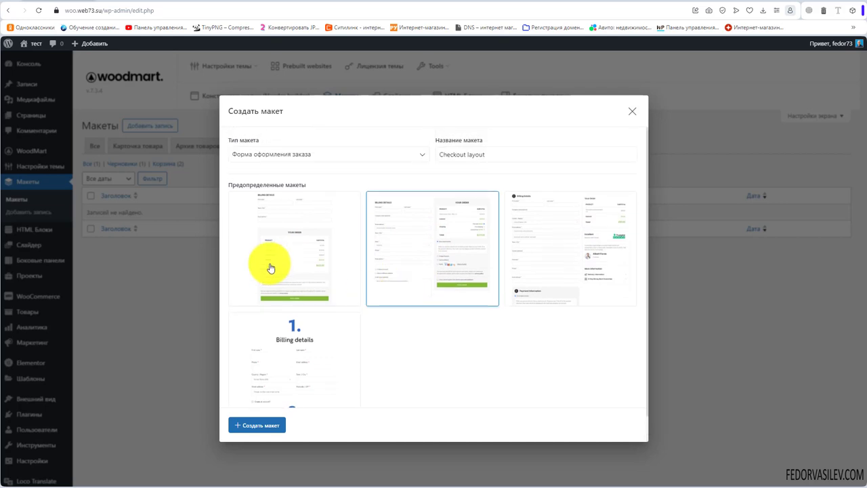
Compare the predefined checkout templates and select the one with large numbered sections starting with Billing details
click(281, 242)
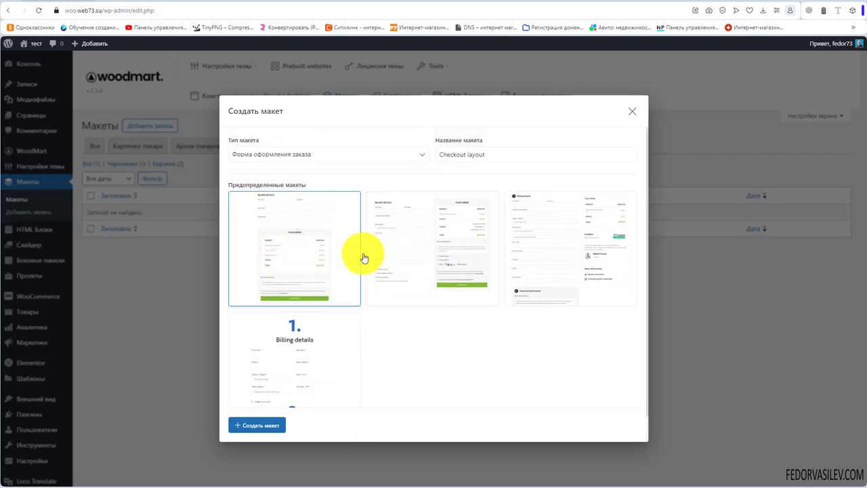
scroll(515, 345, down, 1)
scroll(515, 345, up, 1)
click(254, 325)
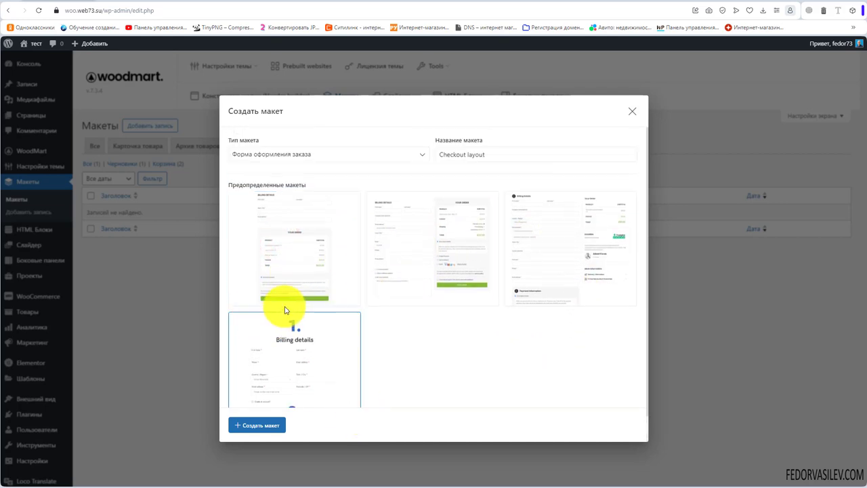
scroll(304, 285, down, 1)
scroll(319, 265, up, 1)
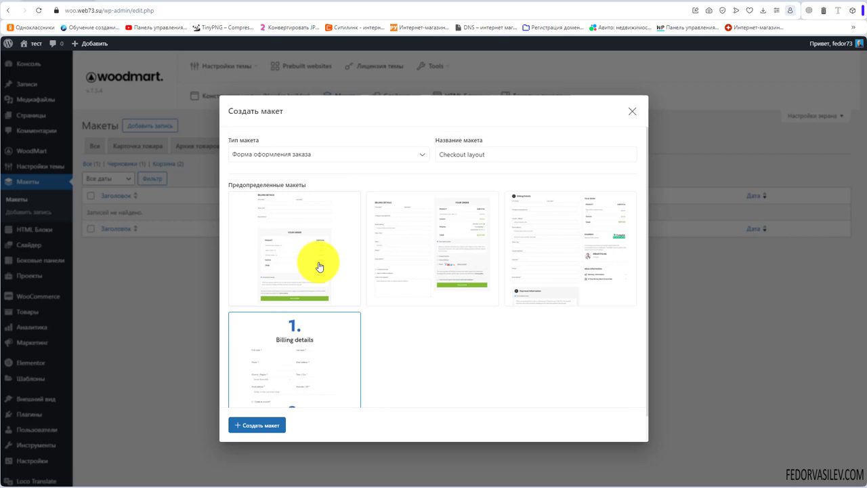
Create the Форма оформления заказа layout named Checkout layout from the numbered-sections template
click(255, 156)
click(255, 158)
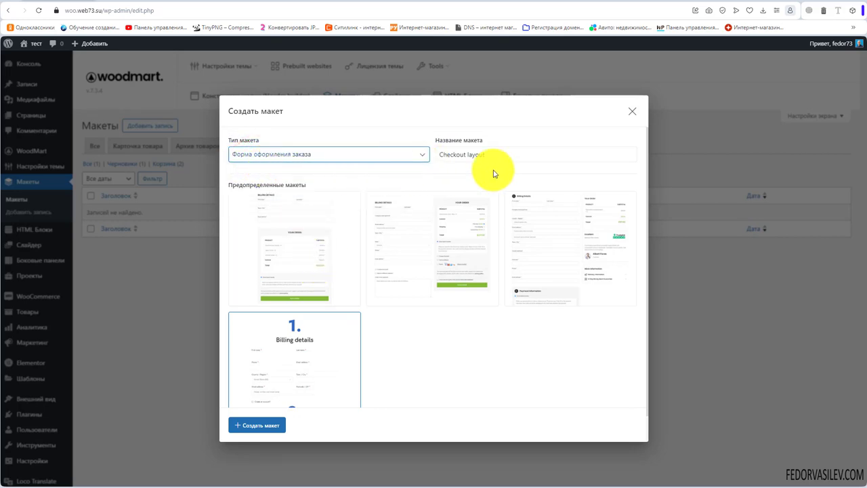
drag(511, 151, 412, 155)
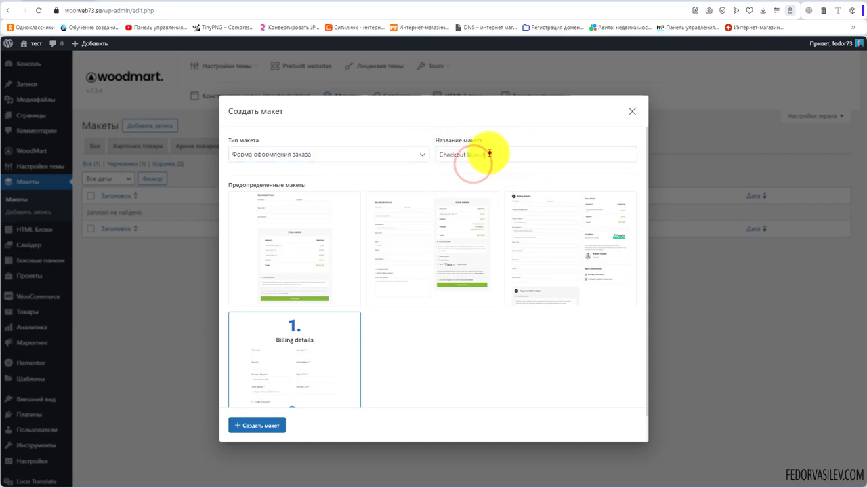
drag(490, 154, 428, 167)
drag(500, 154, 428, 156)
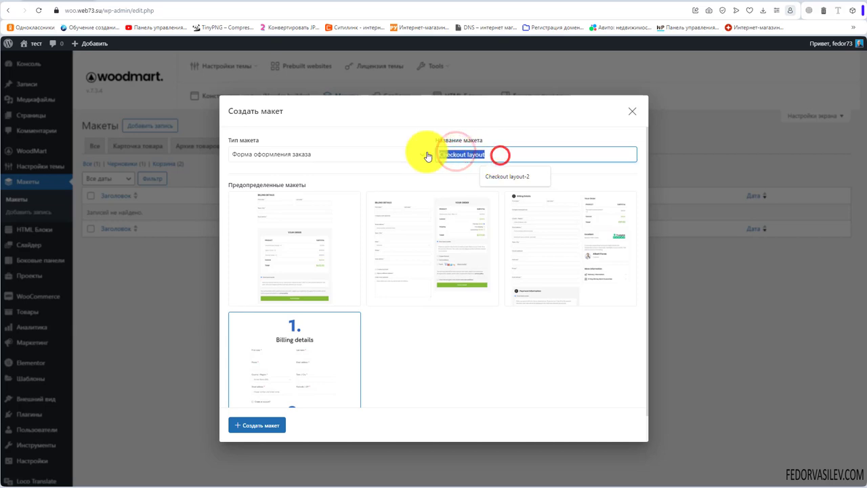
drag(499, 153, 431, 153)
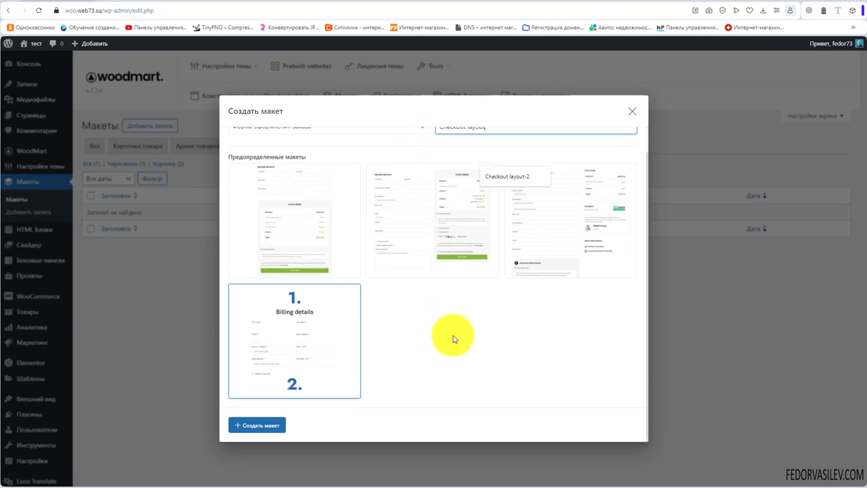
scroll(434, 359, down, 1)
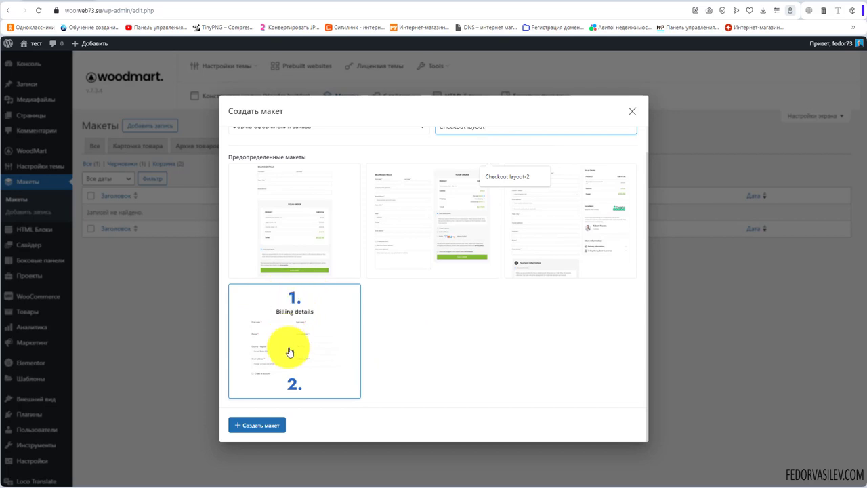
click(291, 324)
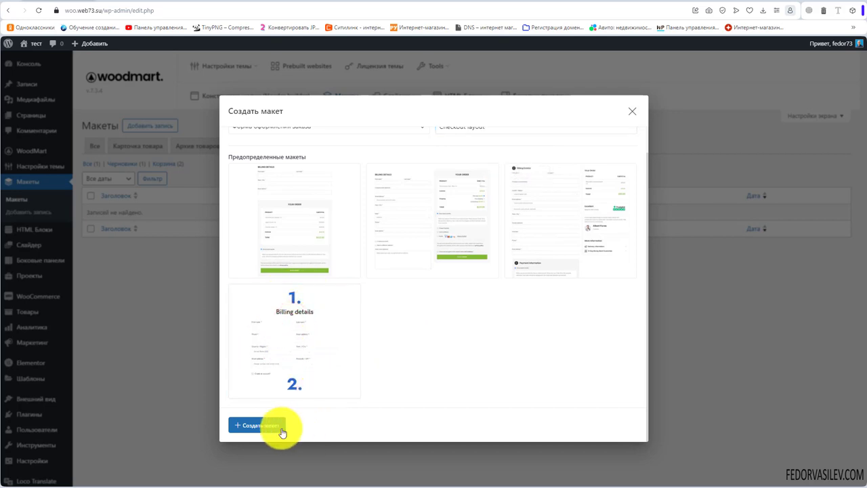
click(260, 426)
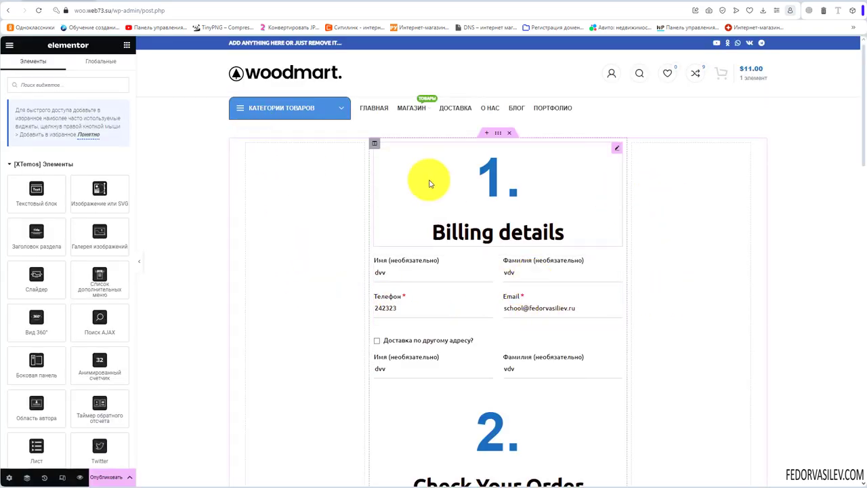
Open the "1. Billing details" section heading for editing and select its title text
click(617, 149)
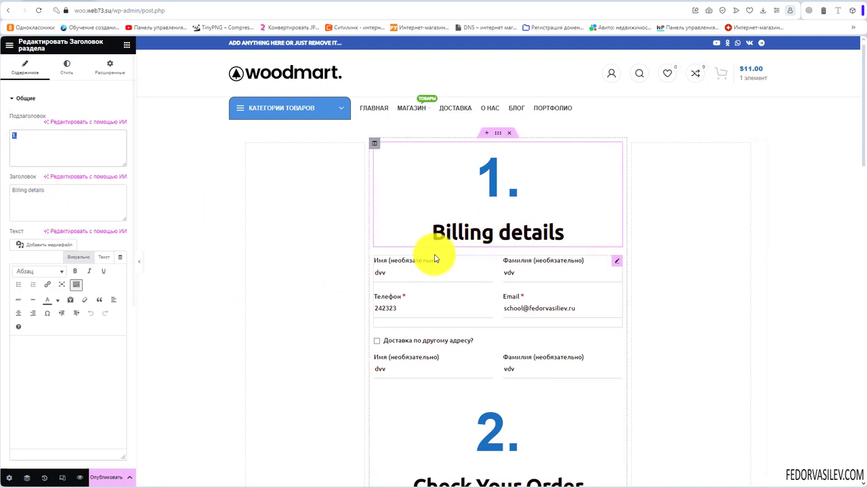
click(447, 234)
triple_click(95, 196)
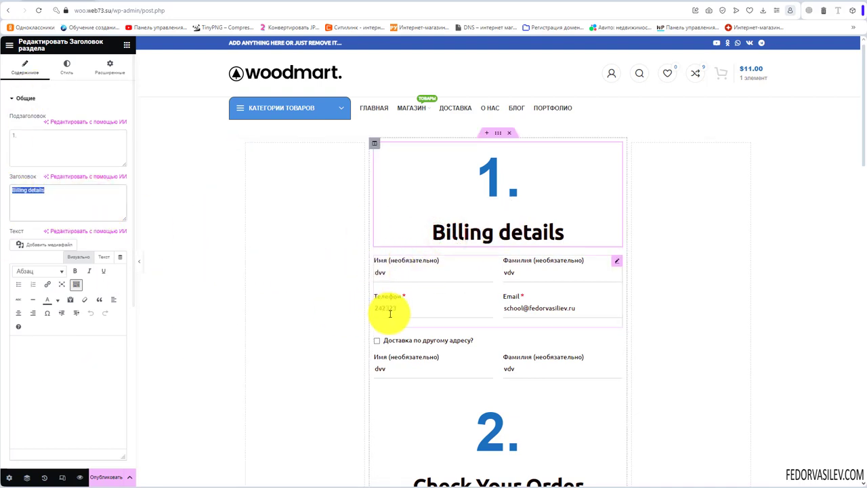
Try enabling the heading of the Детали платежа element and changing its alignment, then disable the heading
click(616, 263)
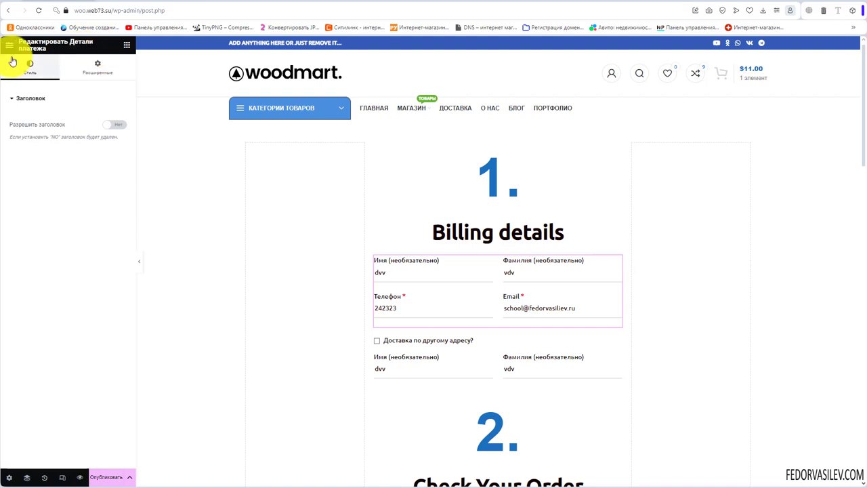
click(112, 124)
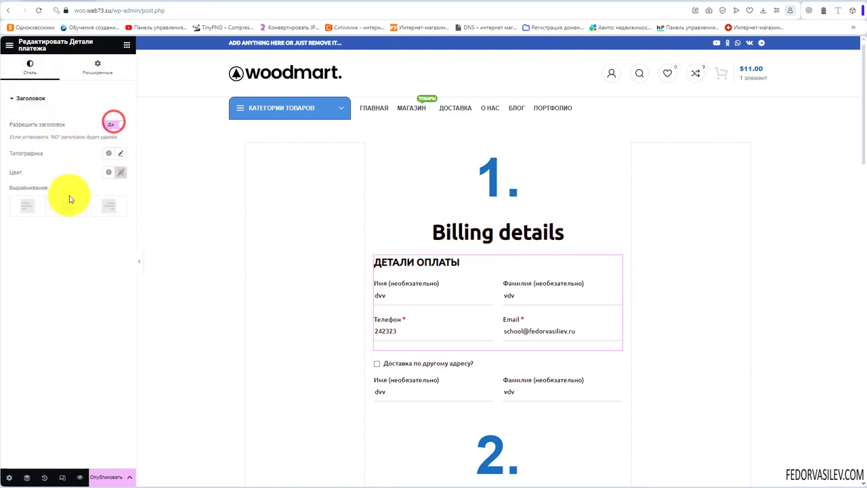
click(70, 204)
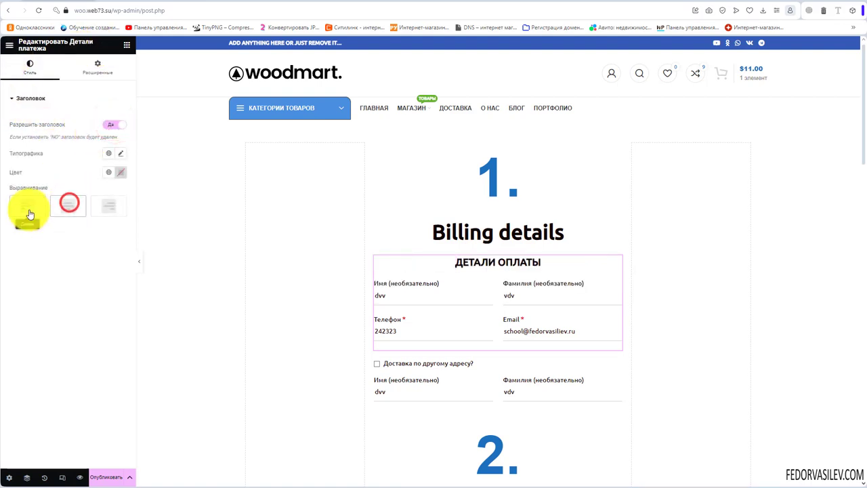
click(108, 204)
click(70, 204)
click(112, 125)
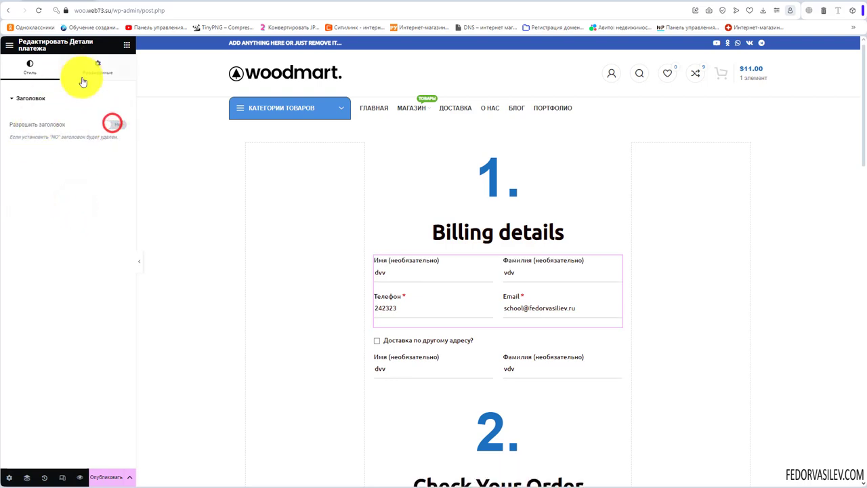
Look through the advanced settings of the Детали платежа element
click(102, 70)
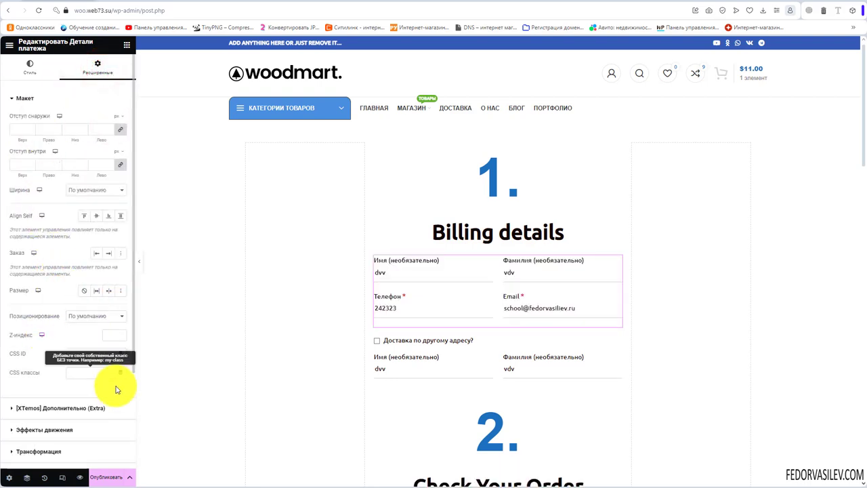
scroll(118, 383, down, 3)
scroll(124, 377, up, 5)
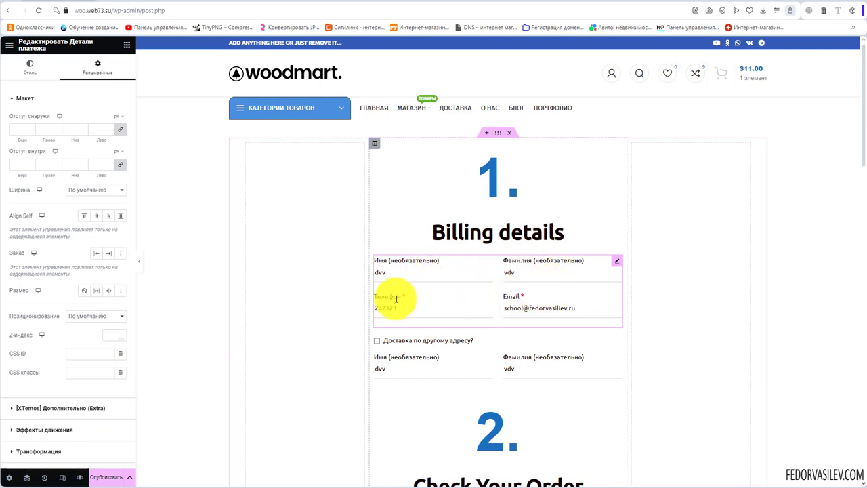
Open the "2. Check Your Order" section heading for editing
scroll(462, 289, down, 1)
scroll(461, 284, down, 3)
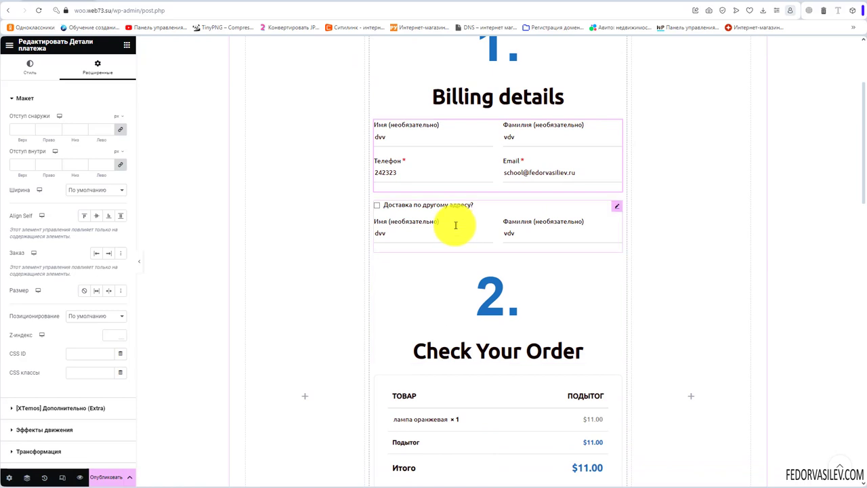
scroll(454, 220, down, 1)
scroll(456, 220, down, 1)
click(617, 176)
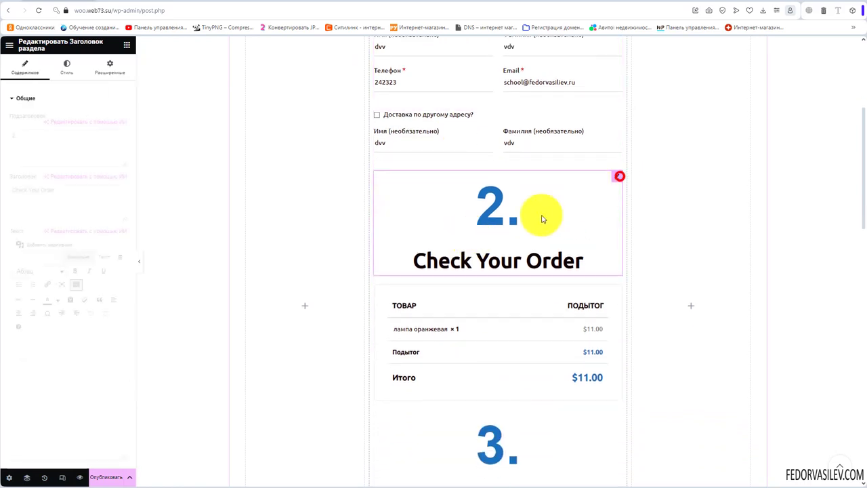
click(444, 259)
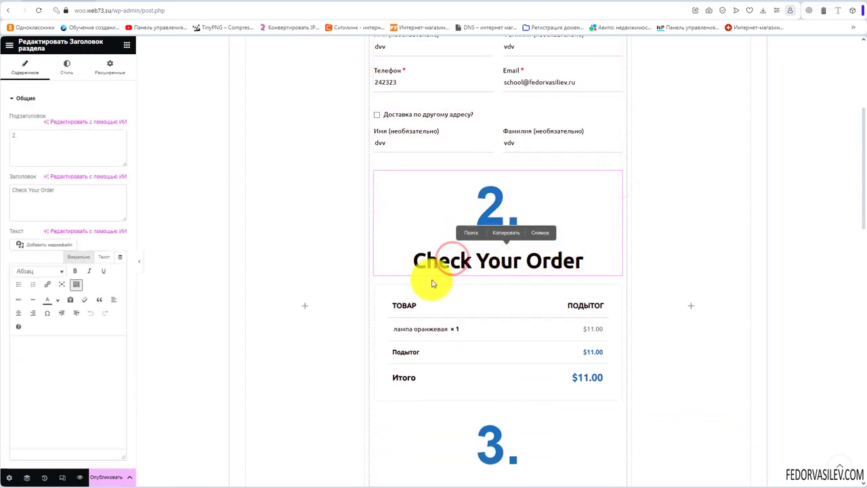
Publish the checkout layout and leave the editor for the list of Оформить заказ layouts
scroll(433, 277, down, 5)
scroll(467, 271, down, 1)
scroll(479, 287, up, 8)
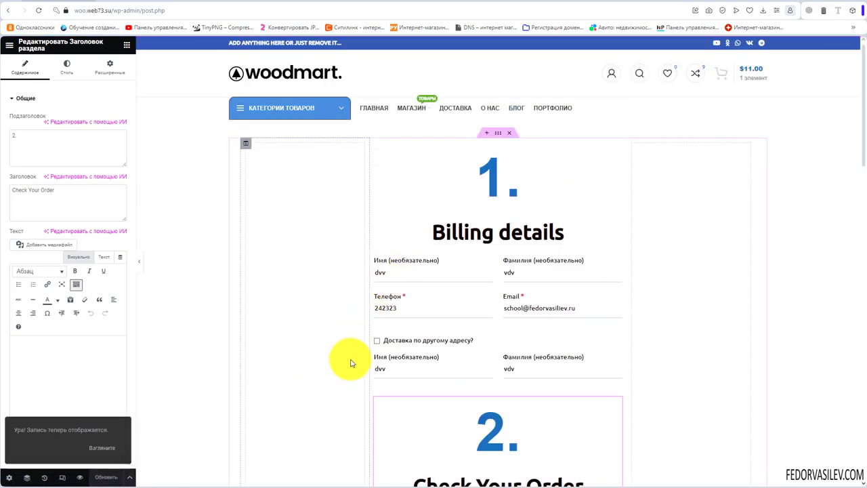
click(10, 51)
click(31, 237)
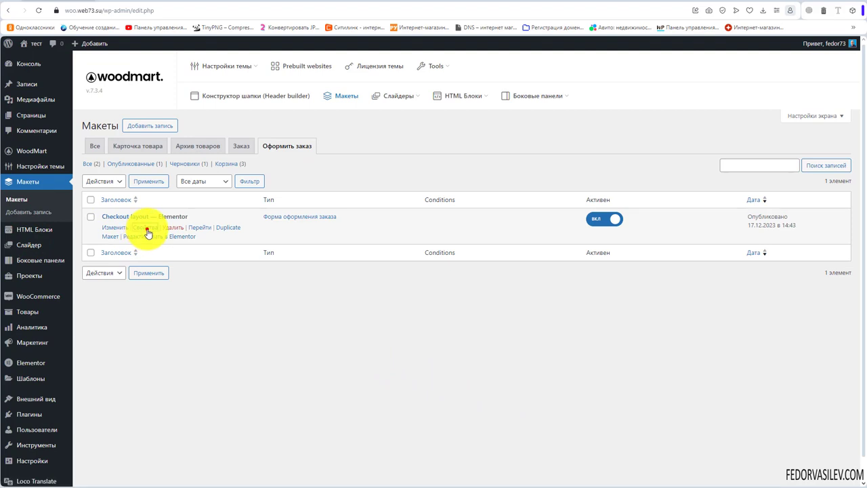
Open the Checkout layout's quick properties and cancel without changes, then switch the layout off and back on
click(147, 232)
drag(201, 234, 81, 215)
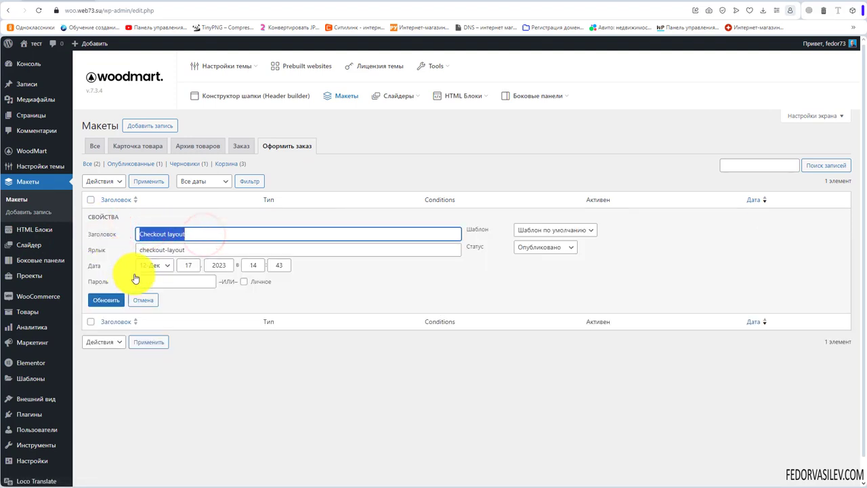
click(143, 298)
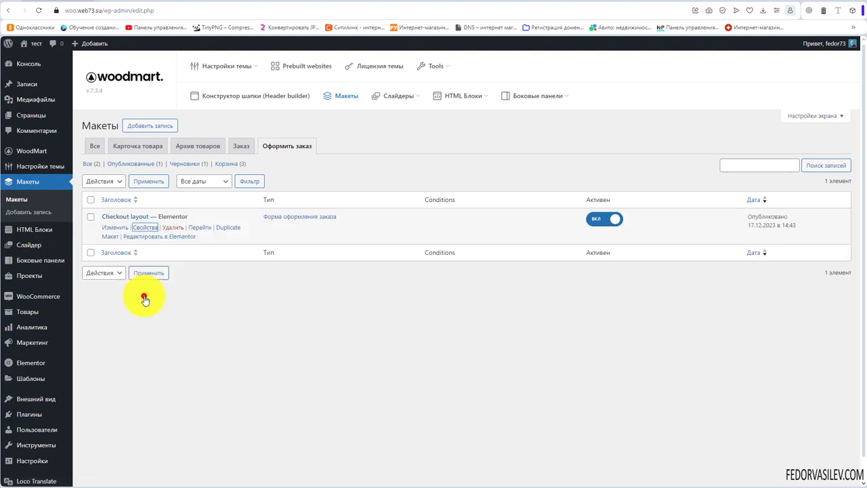
click(594, 219)
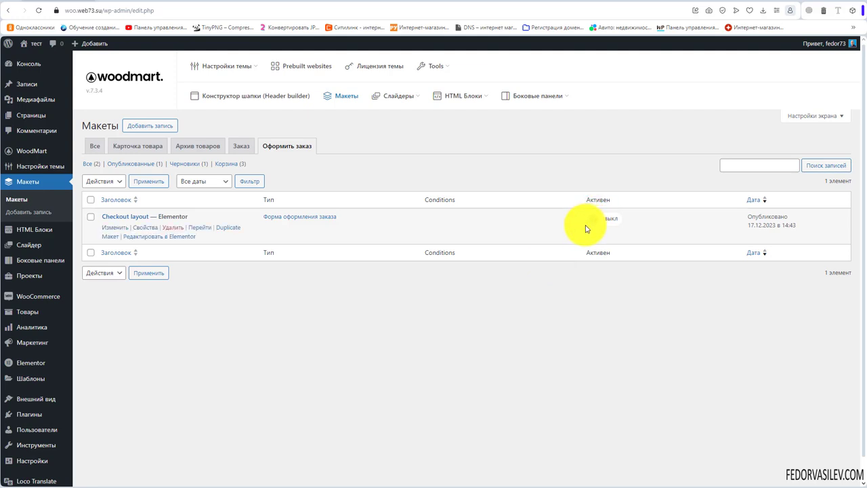
click(606, 218)
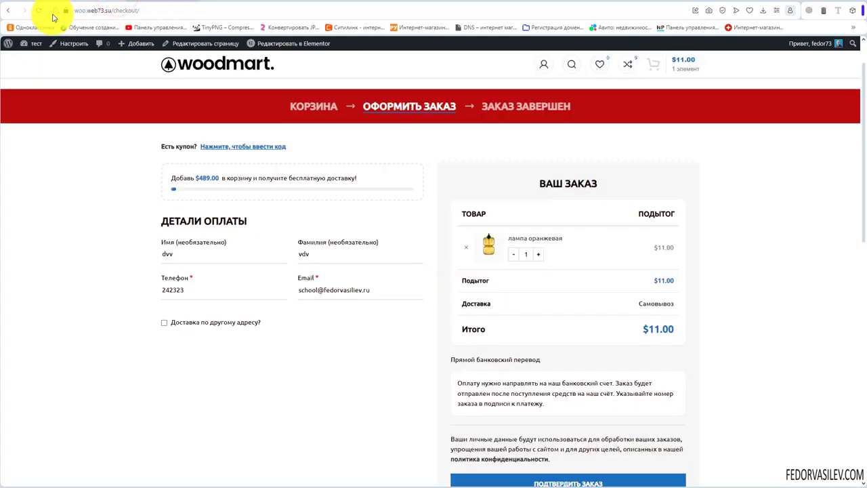
Reload the store's checkout page and examine its coupon line, billing details, order check and payment information sections
click(41, 11)
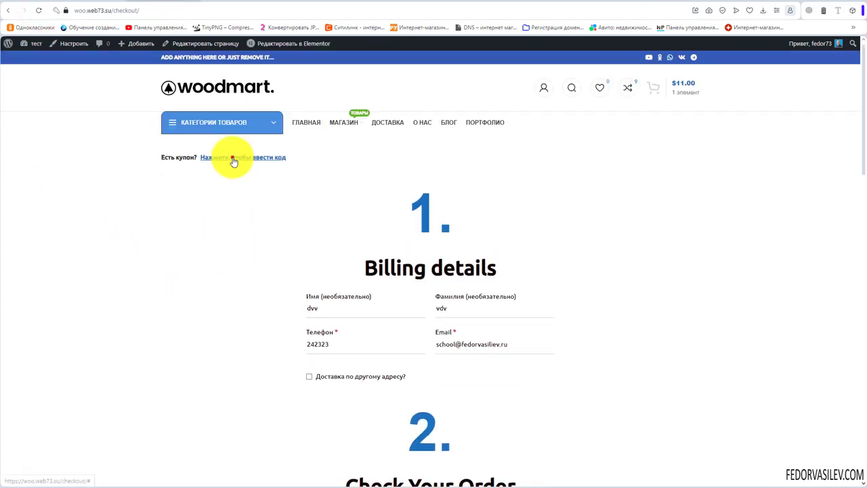
click(233, 160)
click(232, 159)
scroll(445, 246, down, 5)
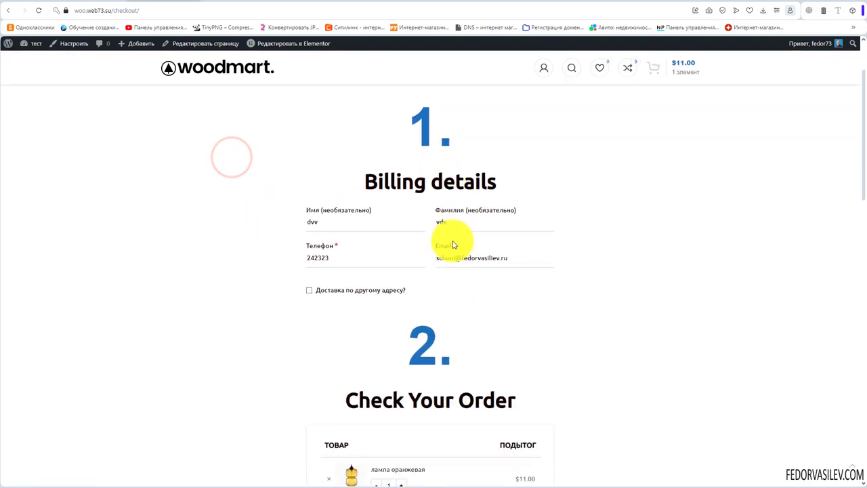
scroll(427, 229, down, 4)
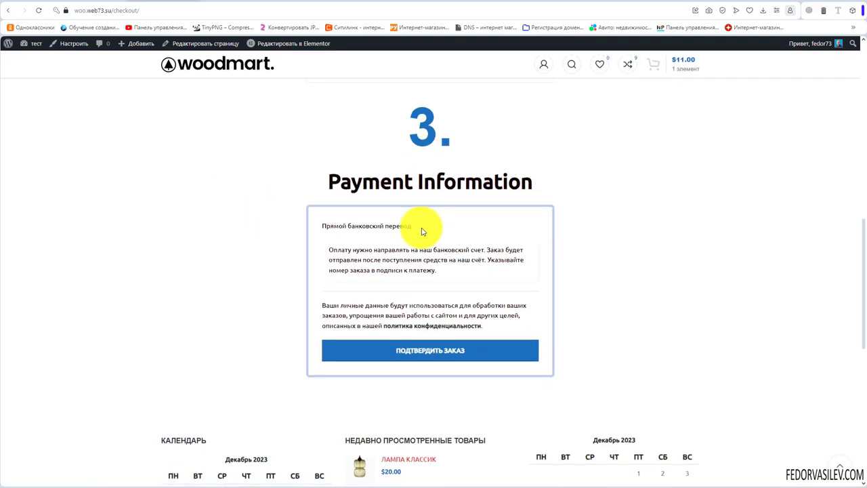
click(389, 346)
scroll(412, 218, down, 8)
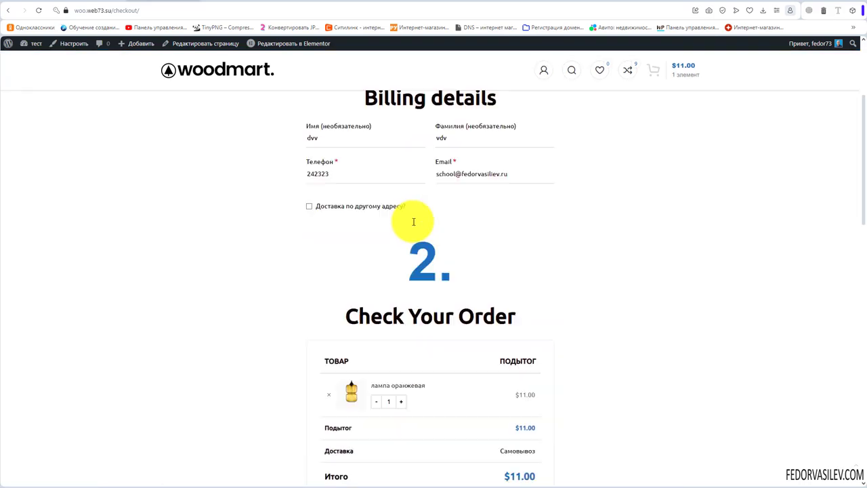
scroll(338, 207, up, 5)
scroll(273, 200, up, 3)
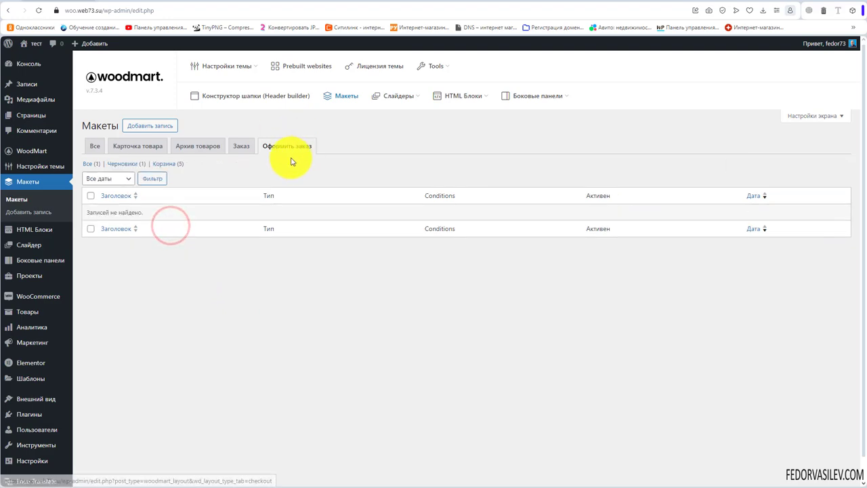
Start a new layout named "Checkout layout" and view the predefined templates for the Оформить заказ type
click(150, 125)
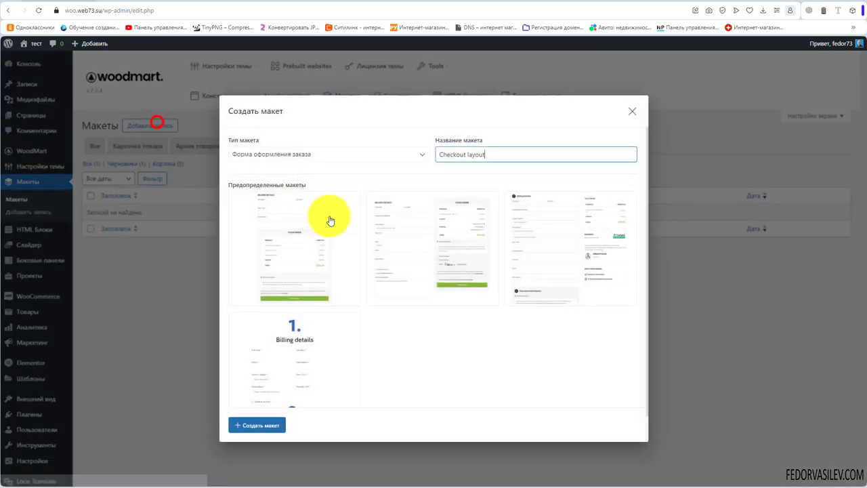
click(299, 155)
click(300, 166)
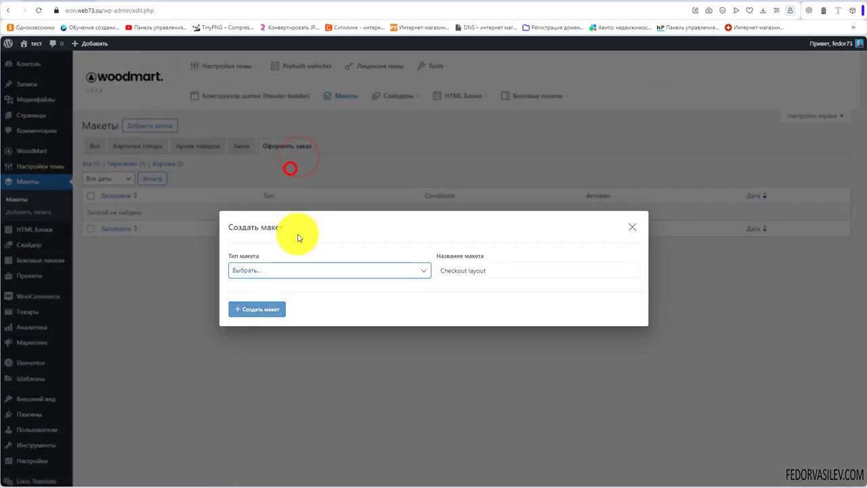
click(304, 273)
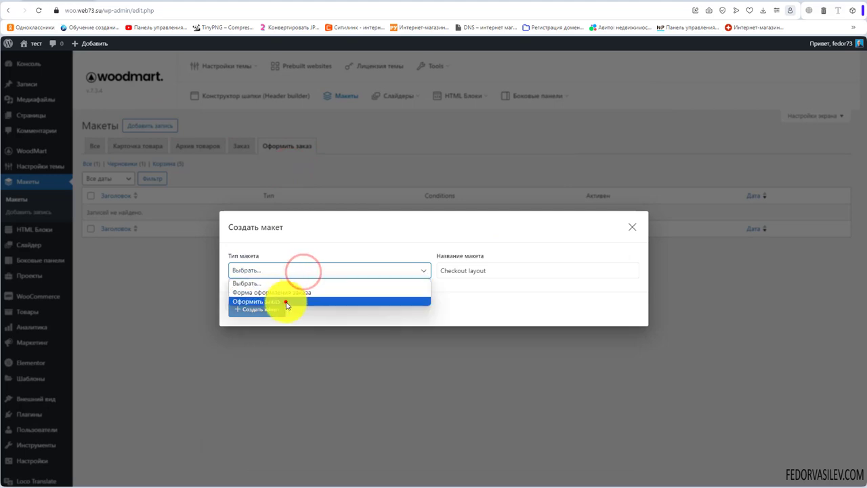
click(286, 302)
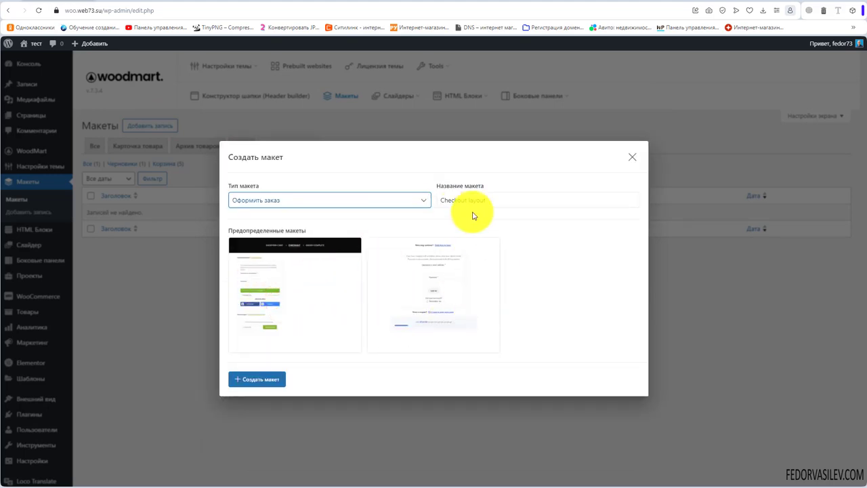
Switch the layout type to Форма оформления заказа and create the layout from the single-column template with billing details above the order
click(268, 203)
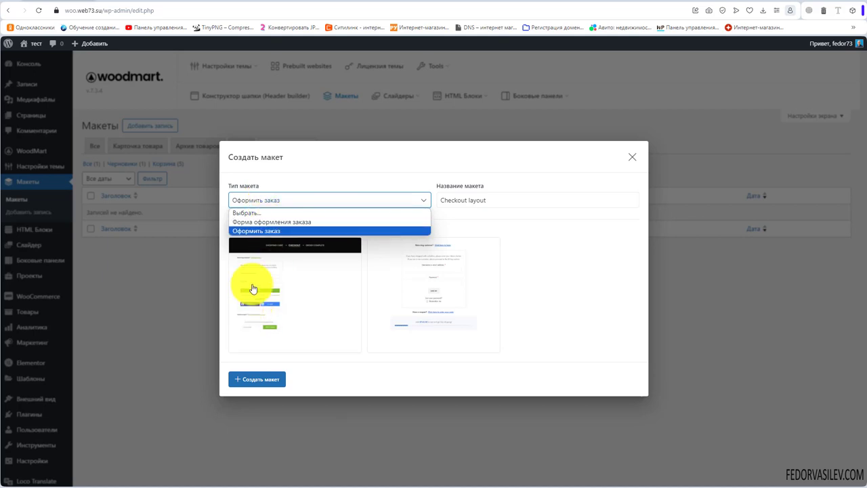
click(271, 222)
scroll(388, 332, down, 1)
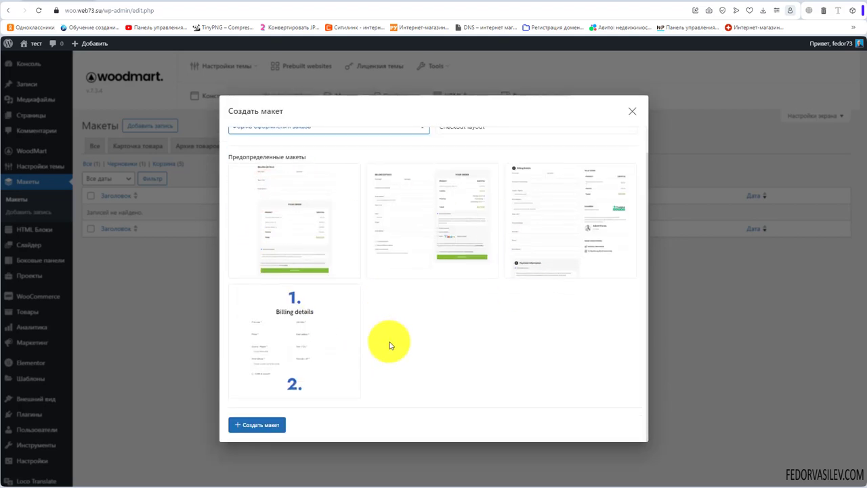
scroll(389, 346, up, 1)
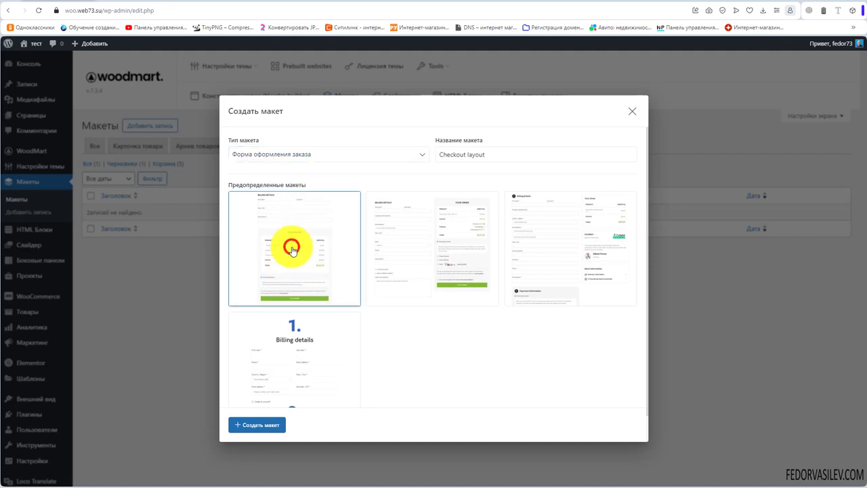
click(264, 425)
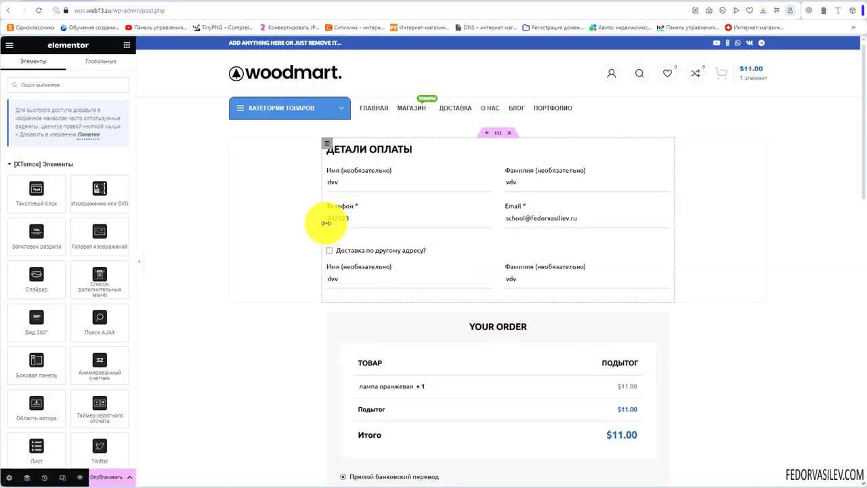
Review the checkout form layout, open the settings of its order review table, and publish the layout
scroll(412, 233, down, 5)
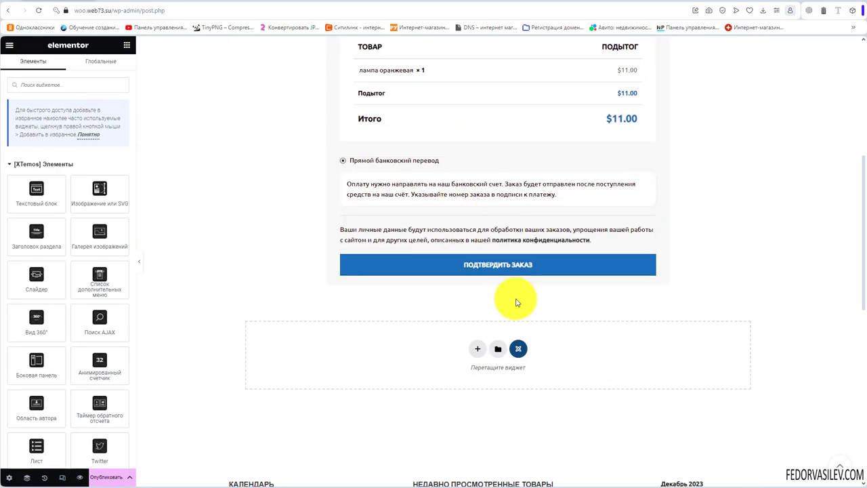
scroll(519, 301, up, 5)
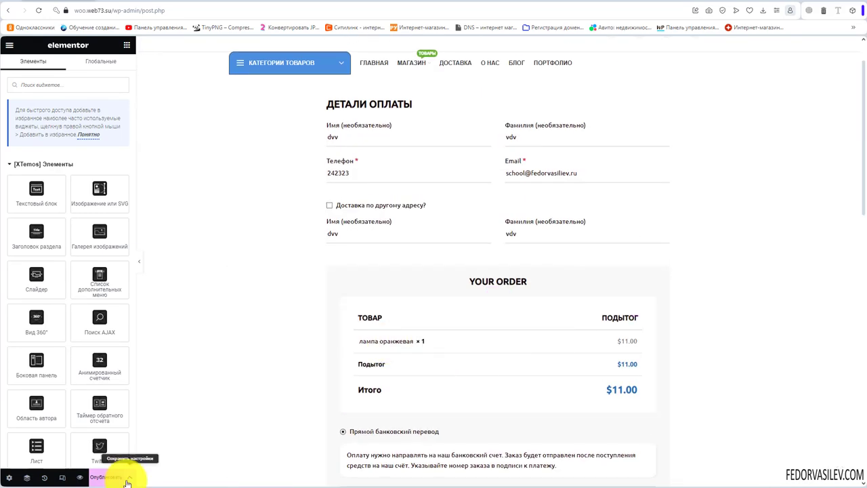
click(638, 316)
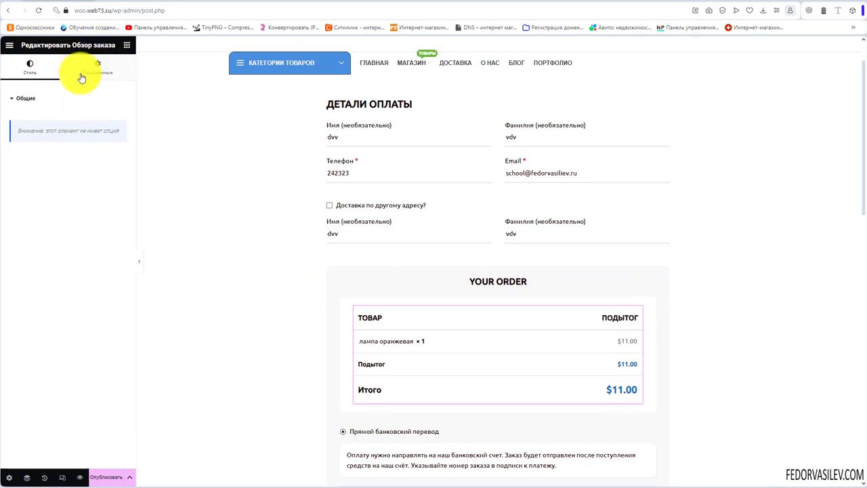
scroll(390, 334, up, 1)
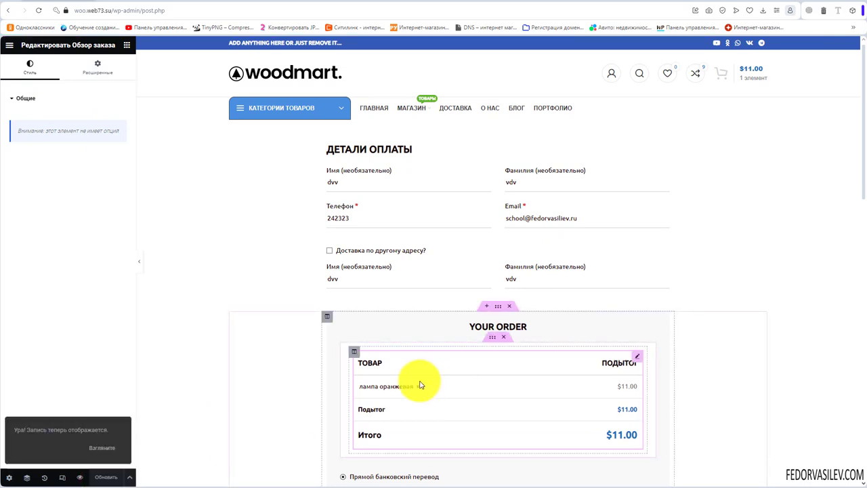
Reload the store's checkout page and examine its billing details, YOUR ORDER block and payment section
click(7, 11)
click(39, 10)
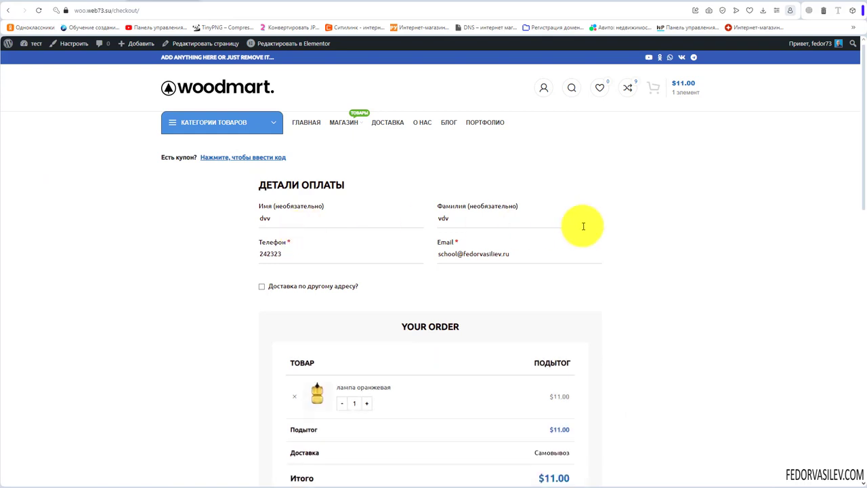
scroll(579, 225, down, 5)
scroll(555, 240, up, 4)
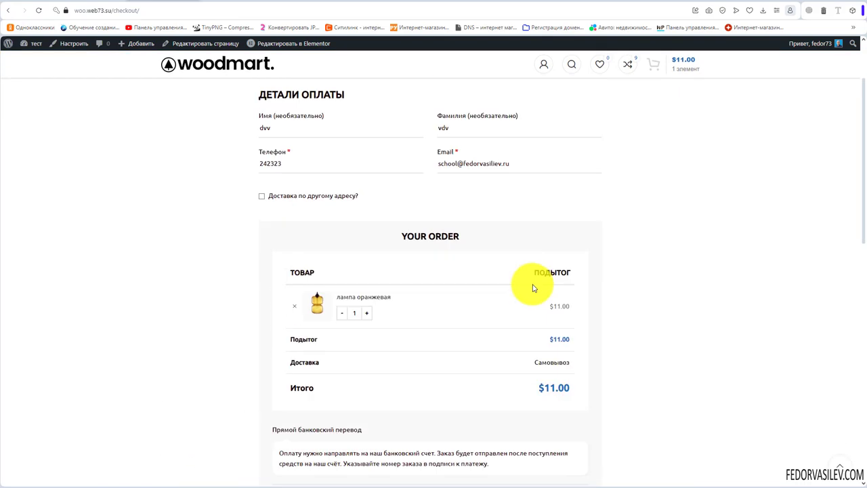
scroll(474, 237, up, 2)
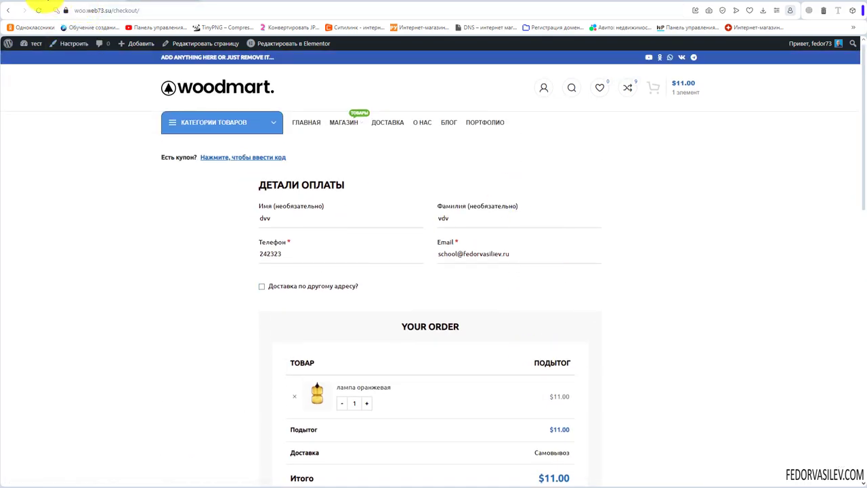
Start a new "Single product layout" under the Карточка товара layouts and browse its predefined templates
click(7, 10)
click(129, 147)
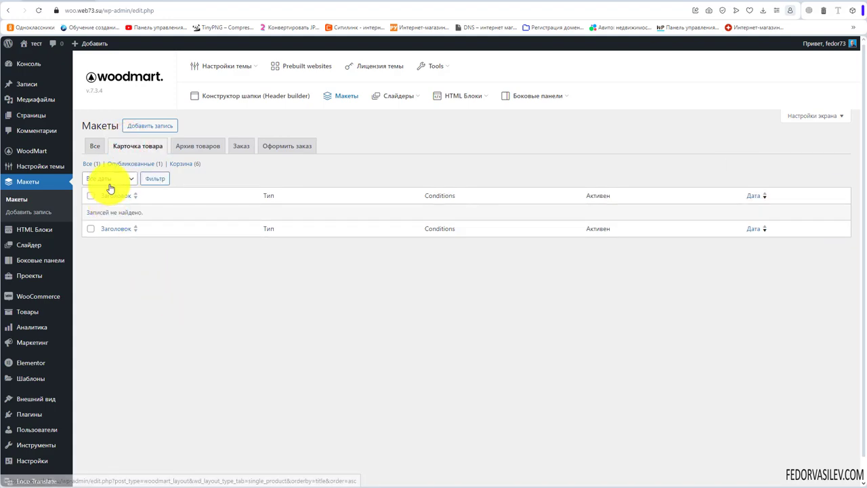
click(139, 126)
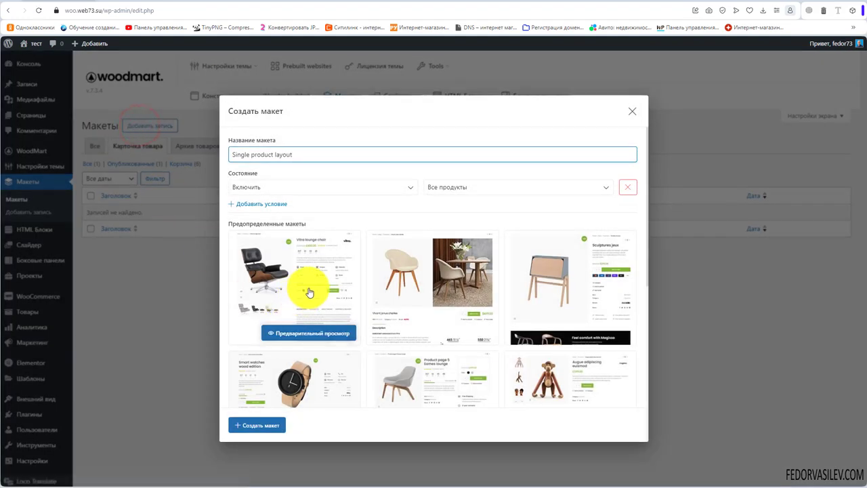
scroll(570, 275, down, 2)
scroll(438, 296, down, 5)
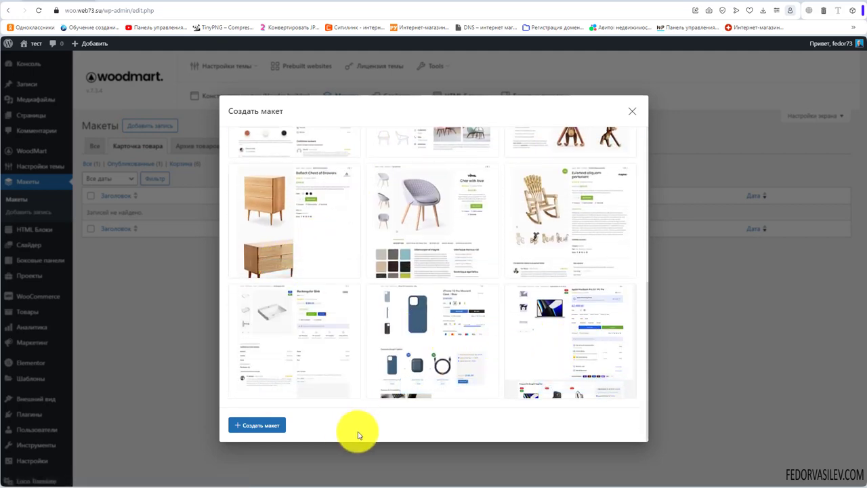
scroll(367, 337, up, 7)
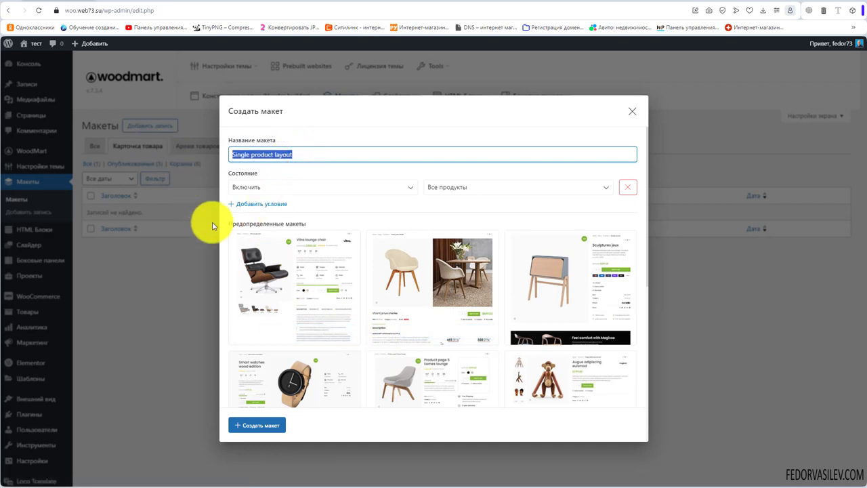
Examine the condition's inclusion and product scope options and the predefined templates, keeping Включить and Все продукты
click(259, 187)
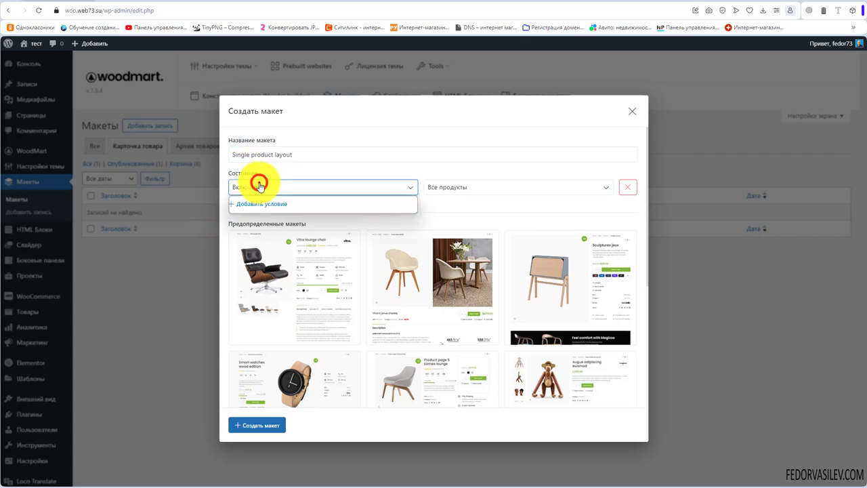
click(449, 189)
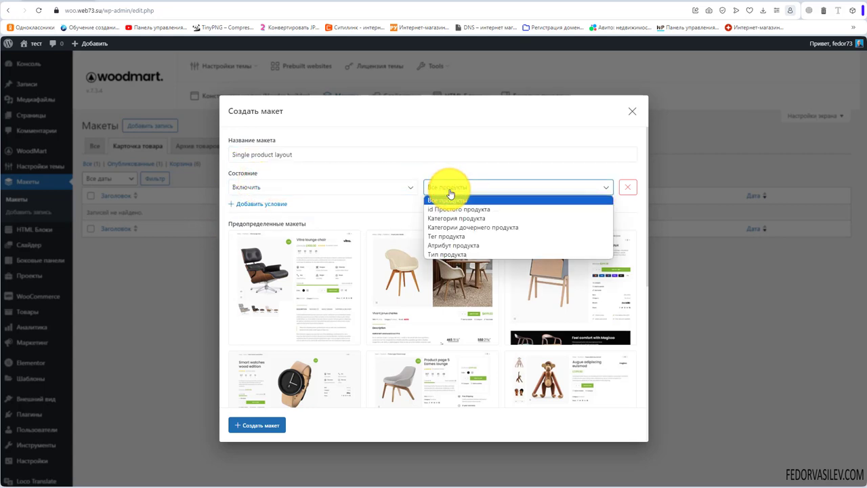
click(449, 194)
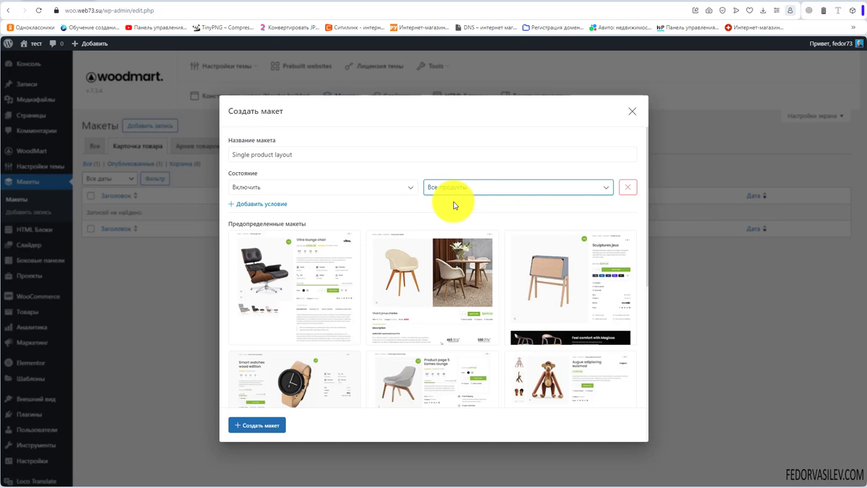
mouse_move(423, 314)
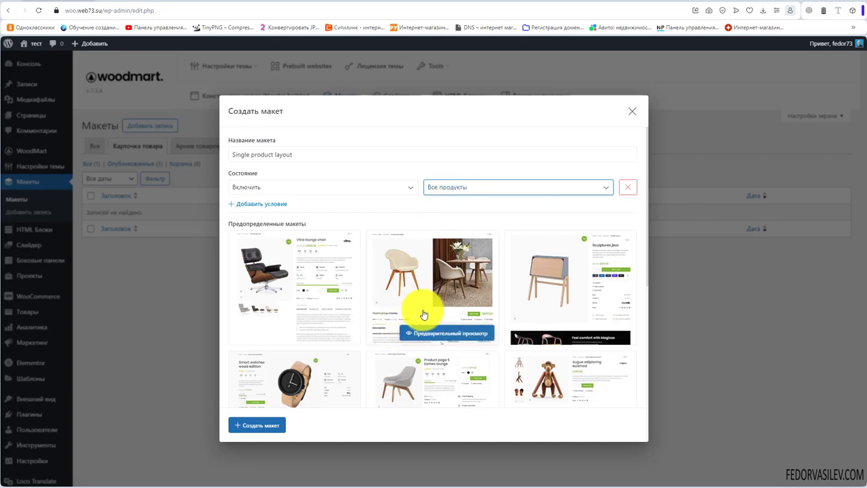
scroll(526, 288, down, 5)
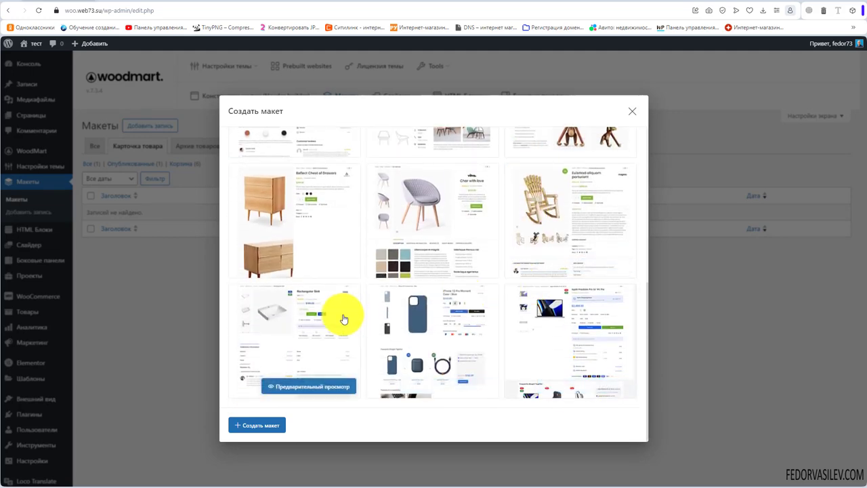
scroll(498, 350, up, 6)
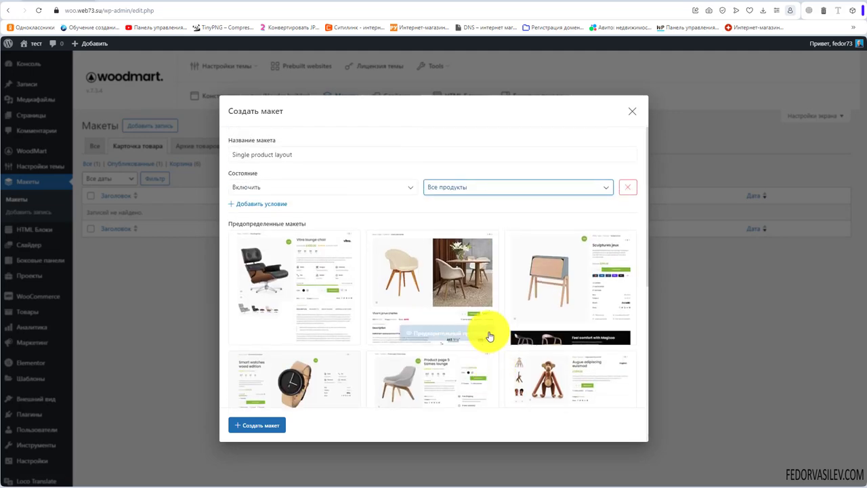
click(458, 187)
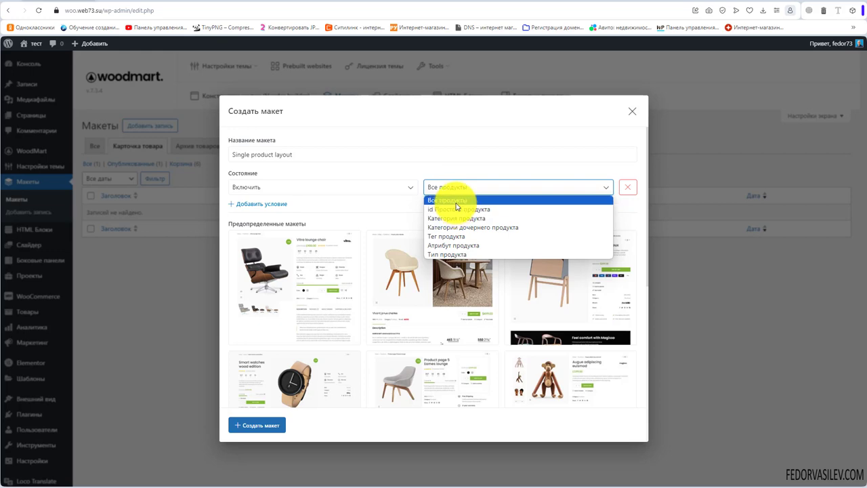
click(456, 202)
scroll(373, 271, down, 5)
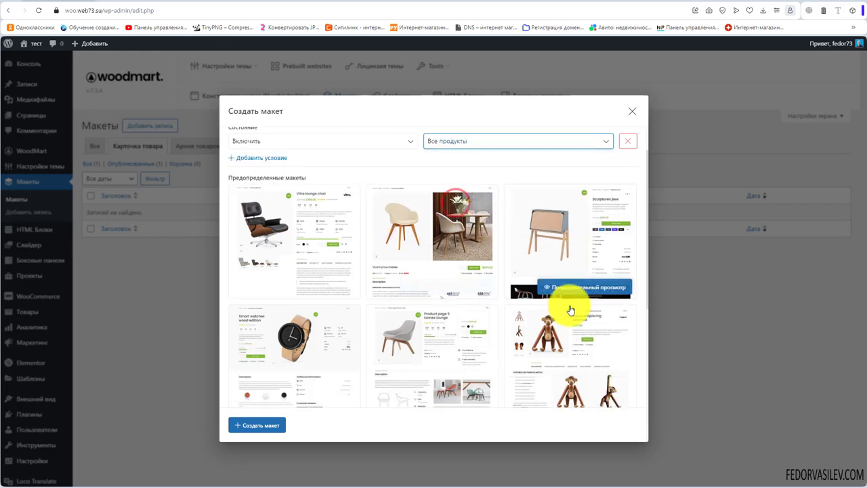
scroll(353, 312, up, 5)
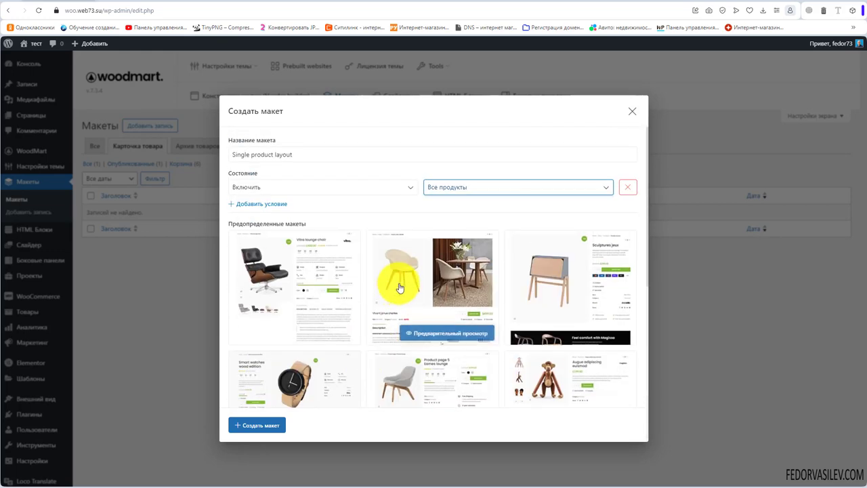
Limit the condition to id Простого продукта, trying the product лампа классик (ID: 220) and then лампа оранжевая (ID: 218)
click(457, 190)
click(461, 209)
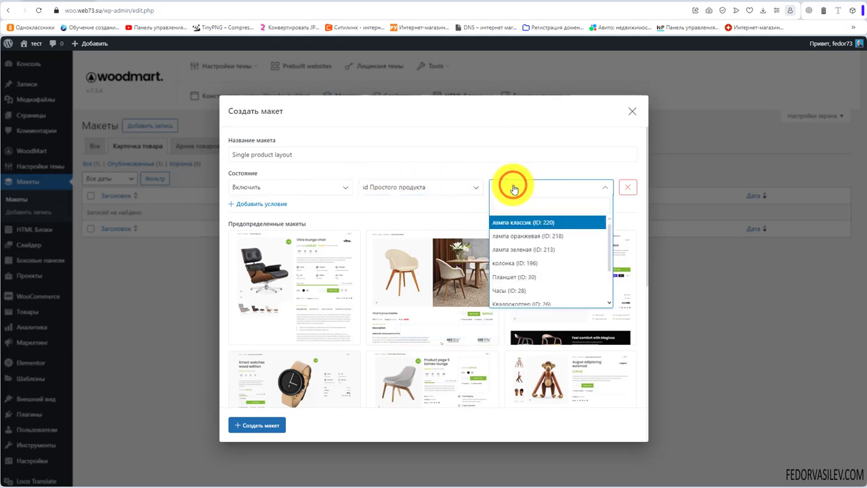
click(512, 224)
click(573, 184)
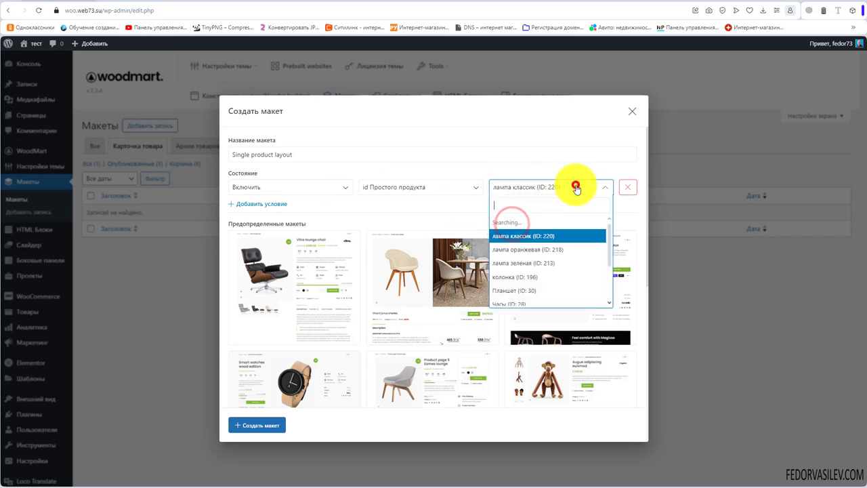
click(531, 249)
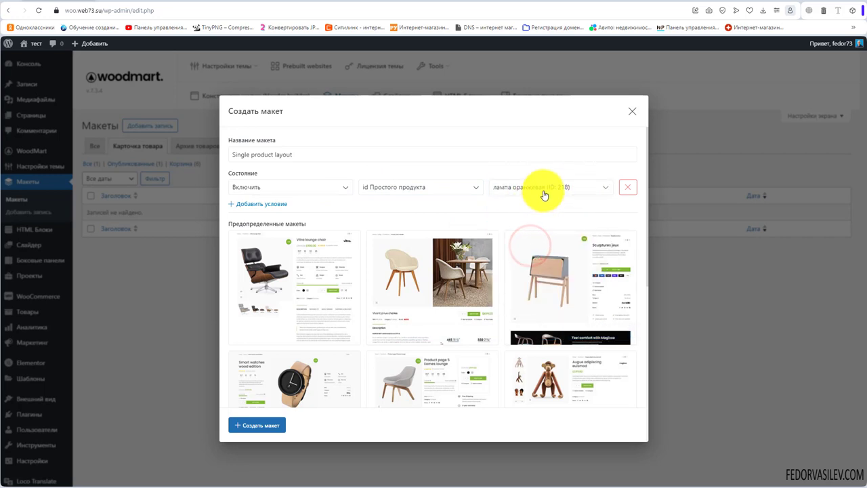
click(518, 190)
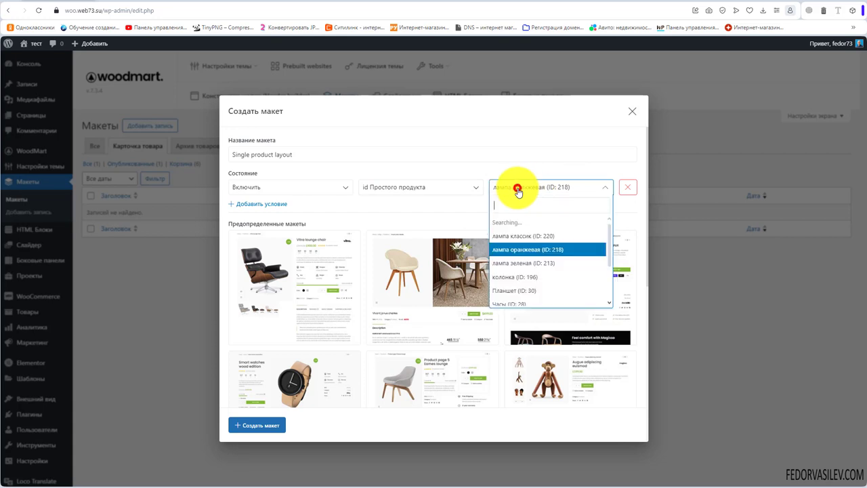
click(511, 237)
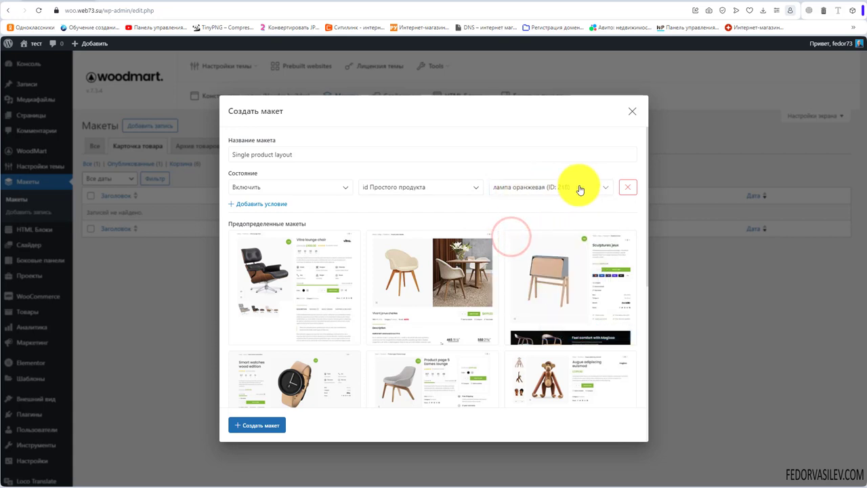
Switch the condition to Категория продукта, trying Мебель (ID: 18), Аксессуары (ID: 17) and Часы (ID: 15)
click(466, 189)
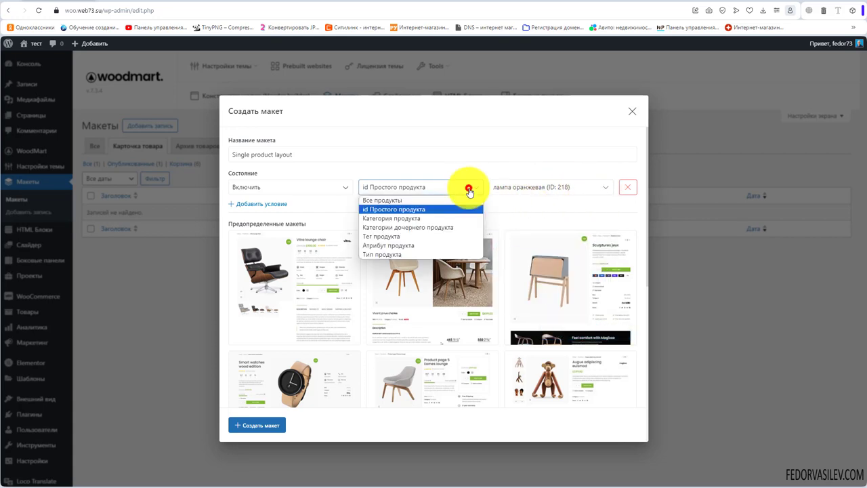
click(452, 220)
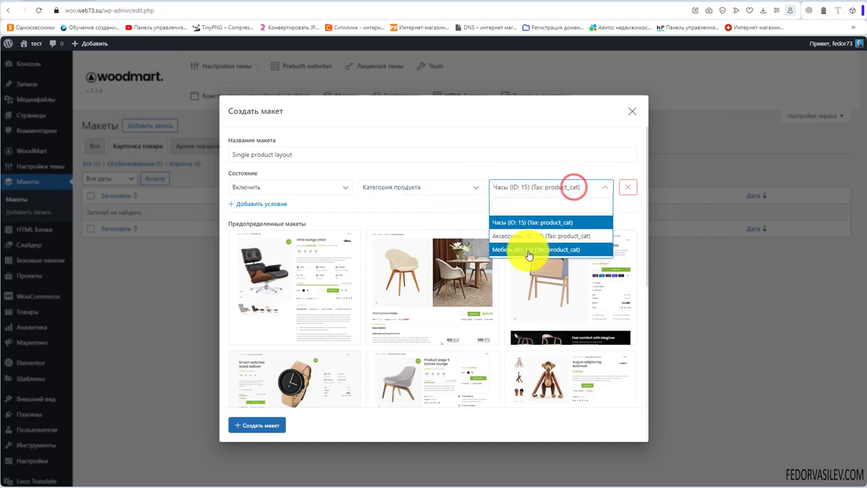
click(529, 251)
click(497, 186)
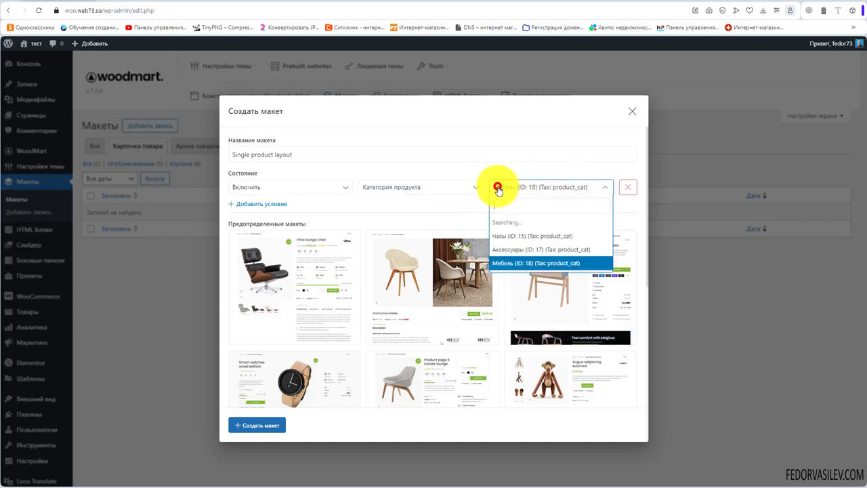
click(511, 238)
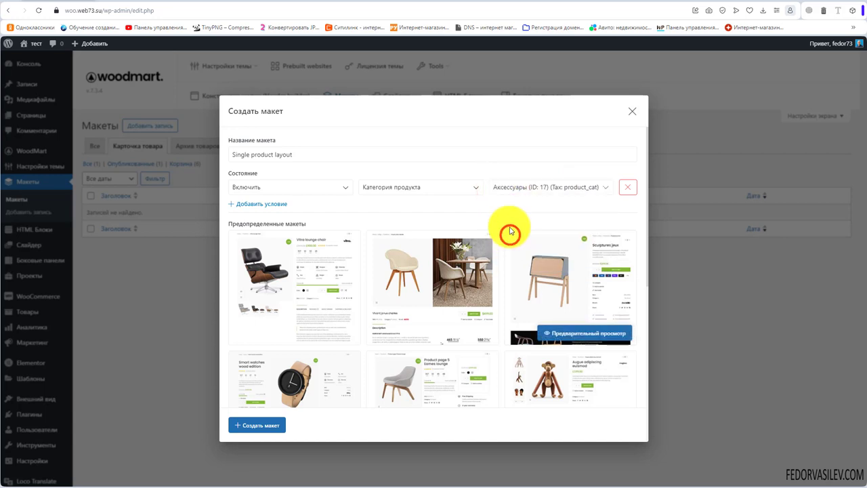
click(425, 193)
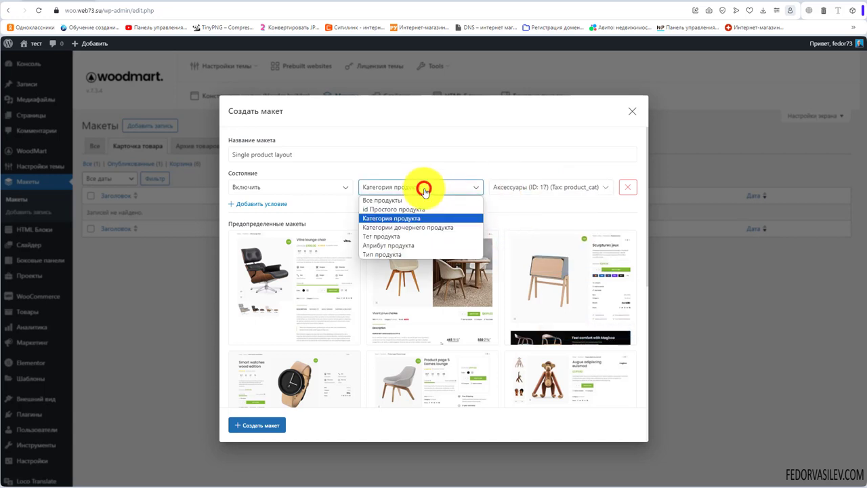
click(470, 188)
click(522, 189)
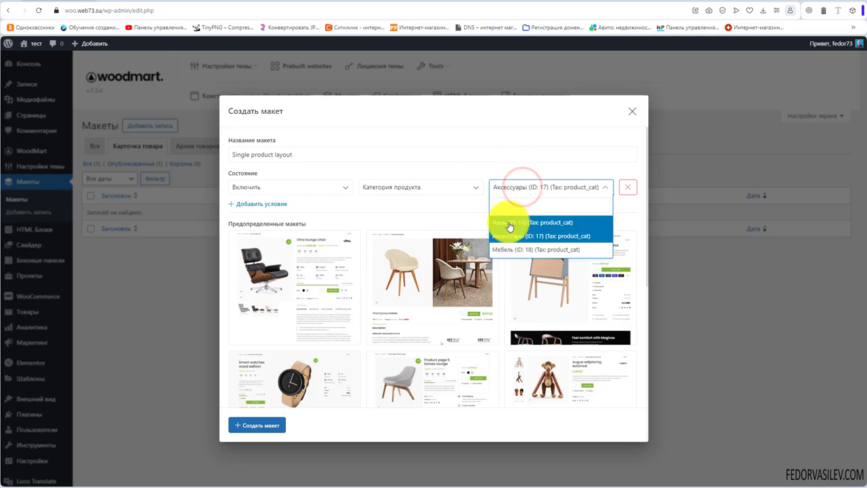
click(508, 222)
Add three more Включить conditions for Все продукты and look through the category condition's scope and category options
mouse_move(338, 271)
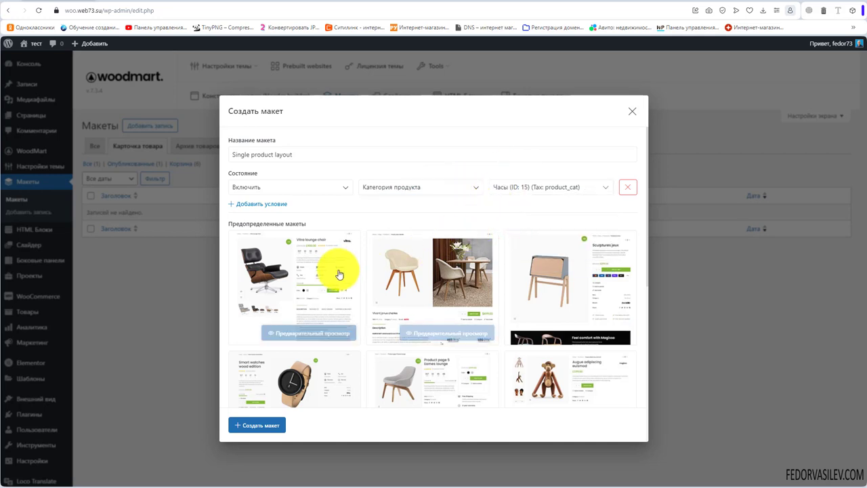
click(256, 204)
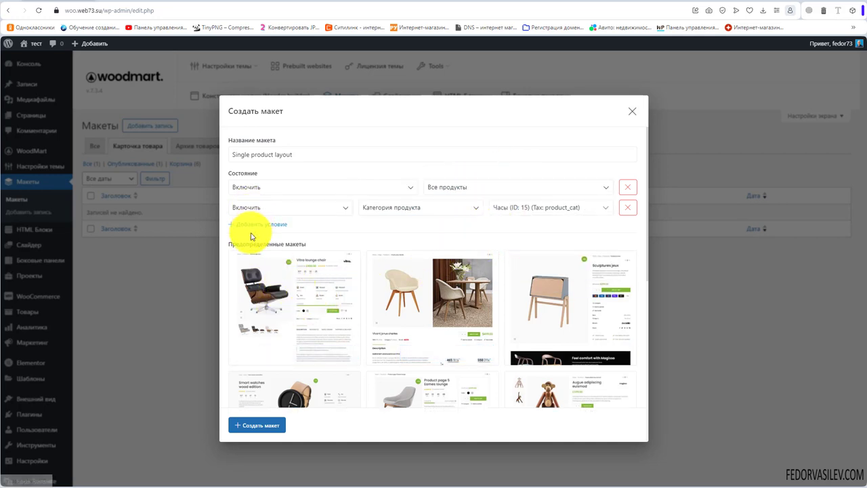
click(407, 205)
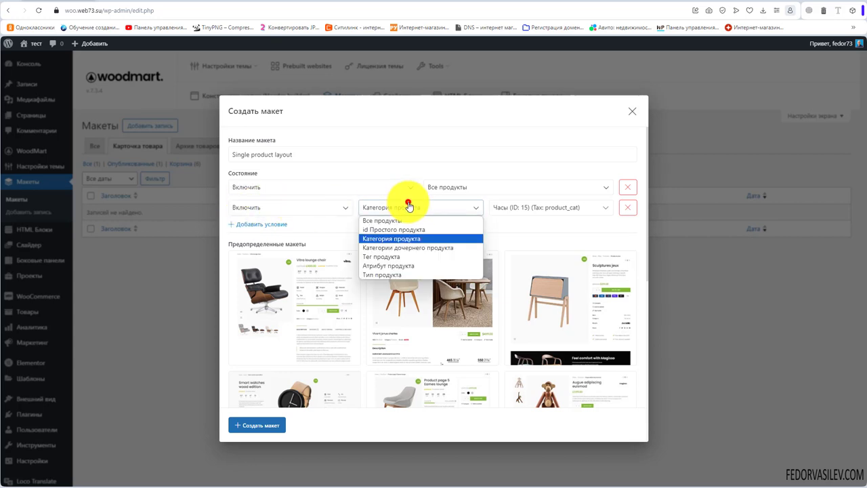
click(403, 238)
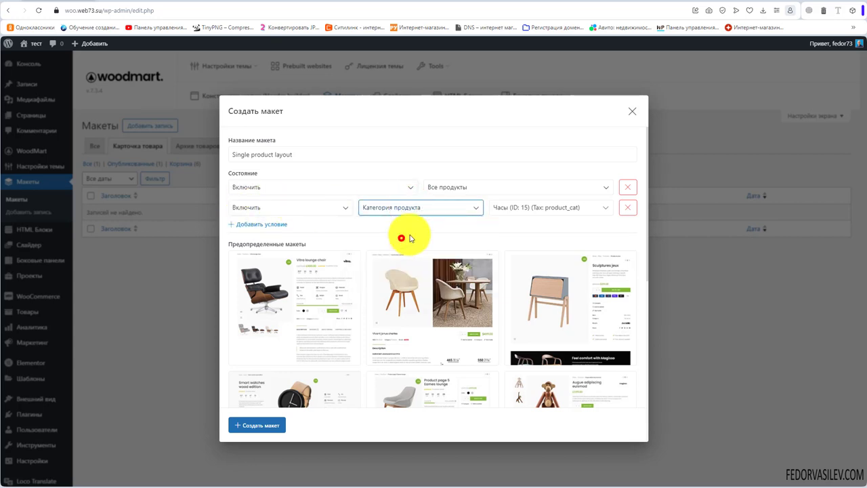
click(519, 207)
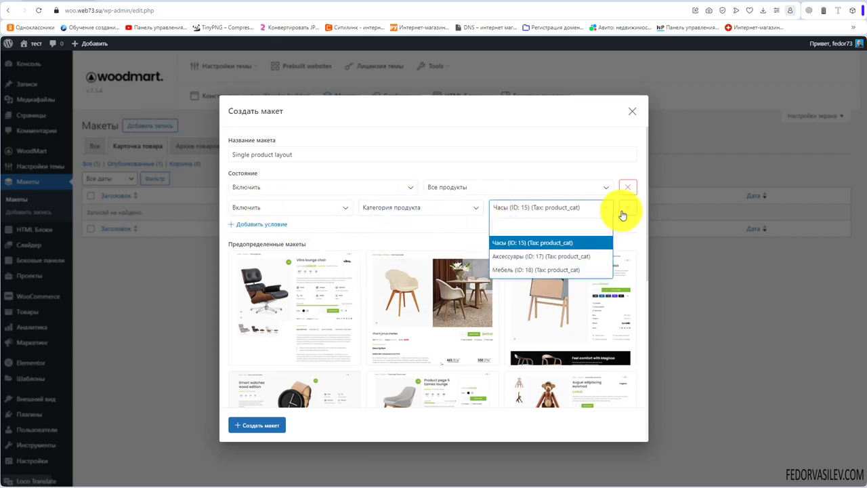
click(271, 224)
click(262, 245)
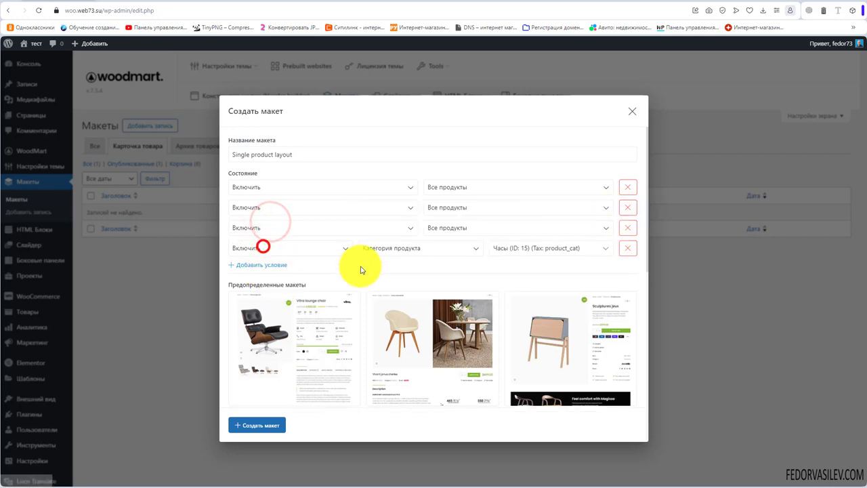
Delete the Часы condition and the surplus ones, keeping a single Включить condition set to Все продукты
click(626, 247)
click(626, 228)
click(627, 207)
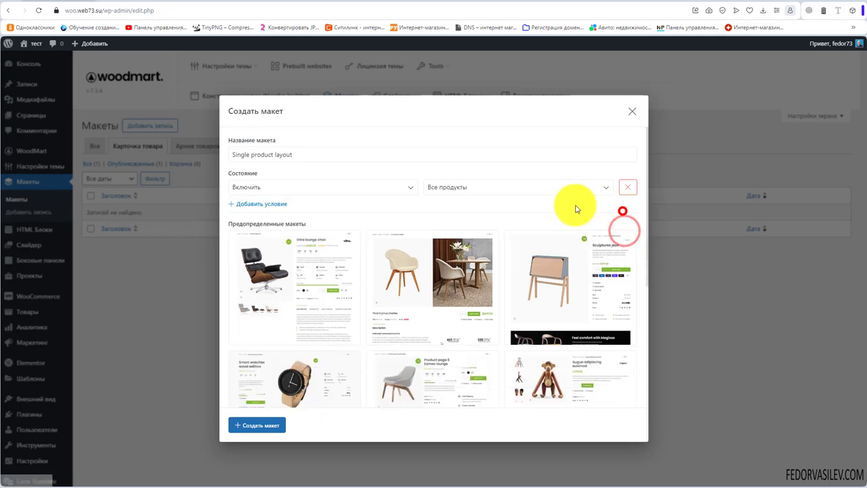
click(502, 187)
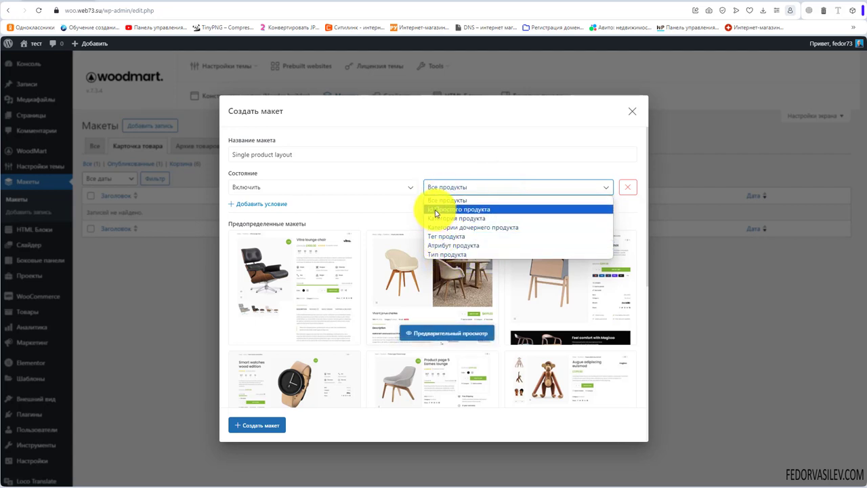
click(409, 205)
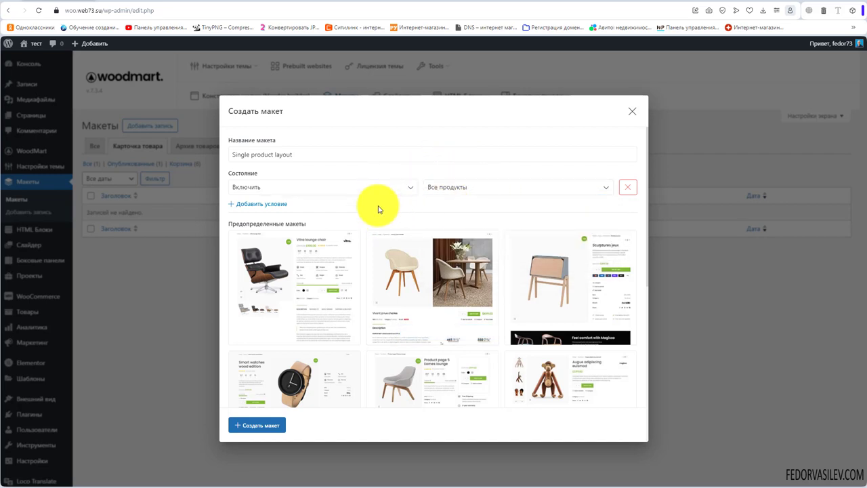
Open the preview of the Rectangular Sink predefined template and dismiss the sign-up popup on its demo page
scroll(380, 264, down, 5)
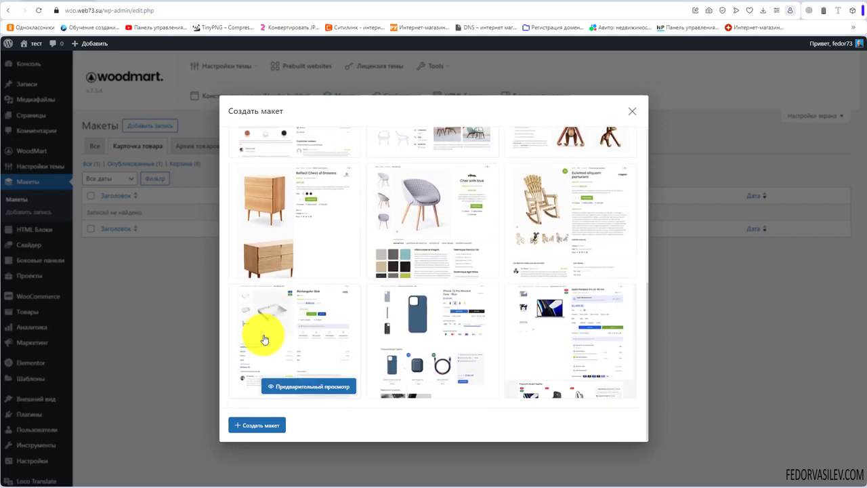
click(288, 387)
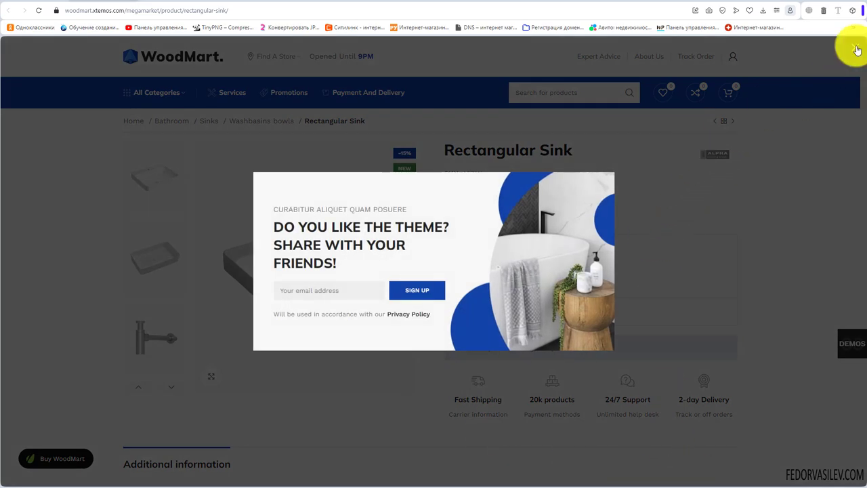
click(857, 49)
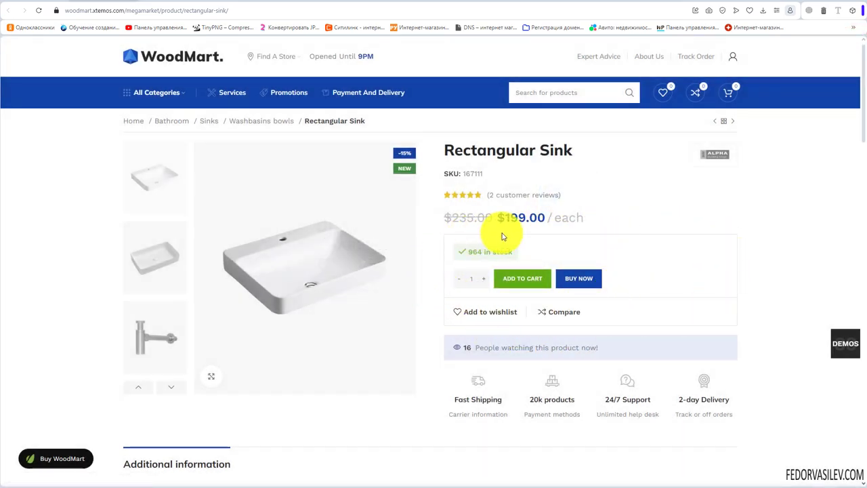
Examine the demo product page's purchase area, shipping and support feature blocks, additional information and review form
scroll(569, 251, down, 2)
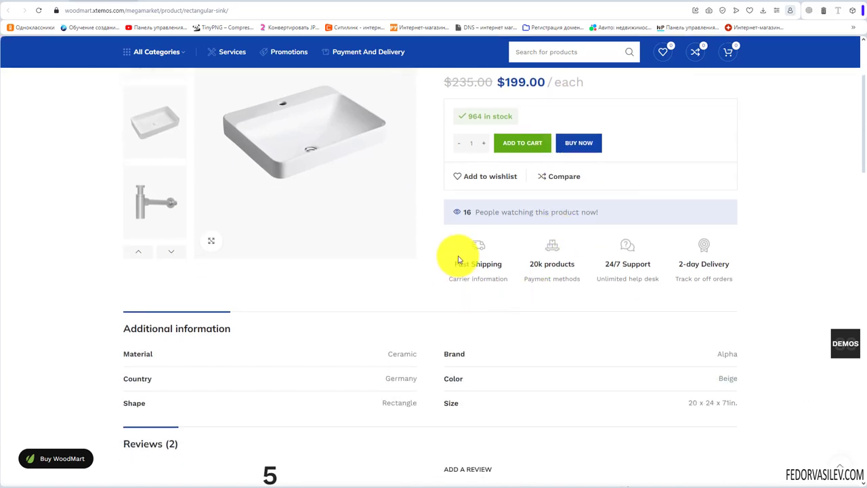
drag(455, 249, 697, 294)
click(695, 293)
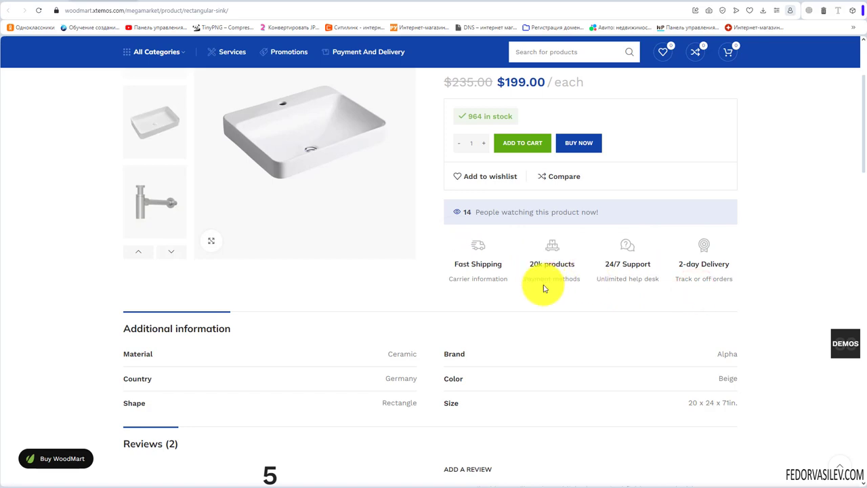
scroll(514, 304, up, 2)
mouse_move(460, 383)
mouse_down()
mouse_move(697, 397)
mouse_move(445, 384)
mouse_up()
click(653, 373)
click(491, 421)
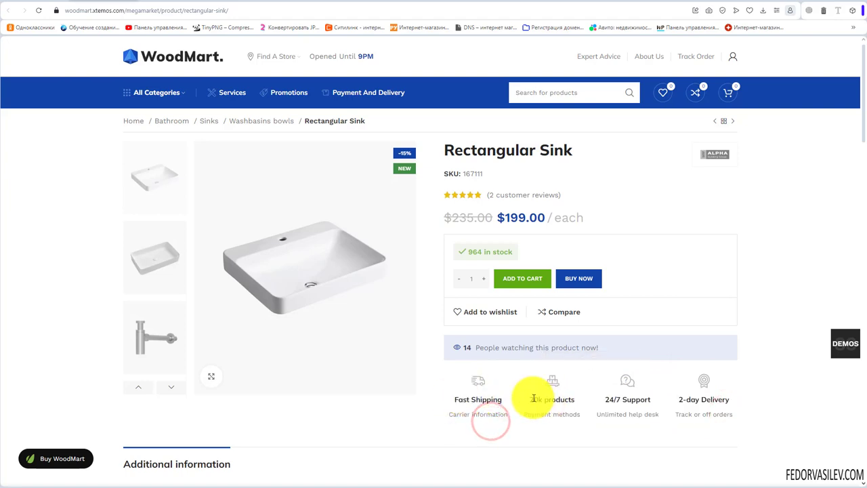
scroll(681, 306, down, 5)
scroll(447, 261, down, 3)
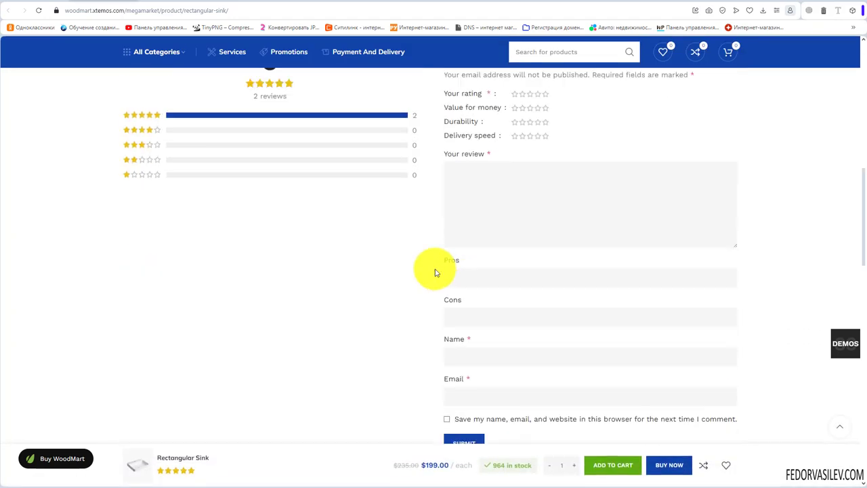
scroll(407, 277, up, 10)
click(170, 245)
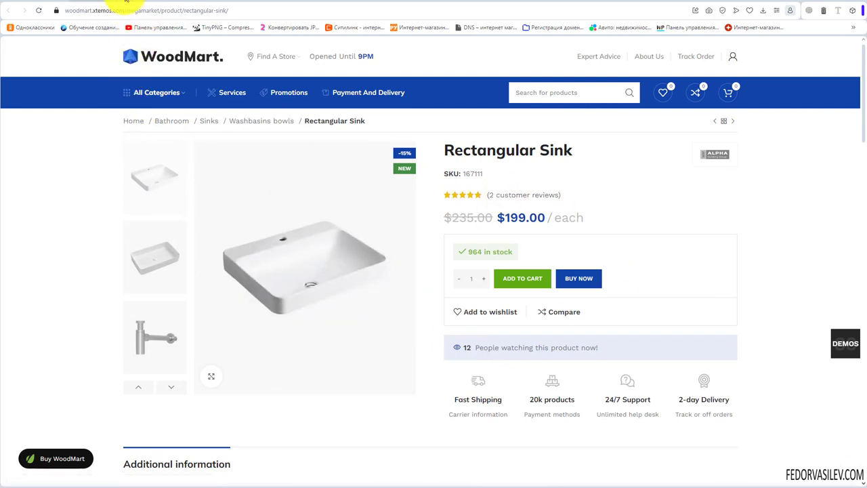
Return to the layout dialog and create the single product layout from the Rectangular Sink template
click(73, 10)
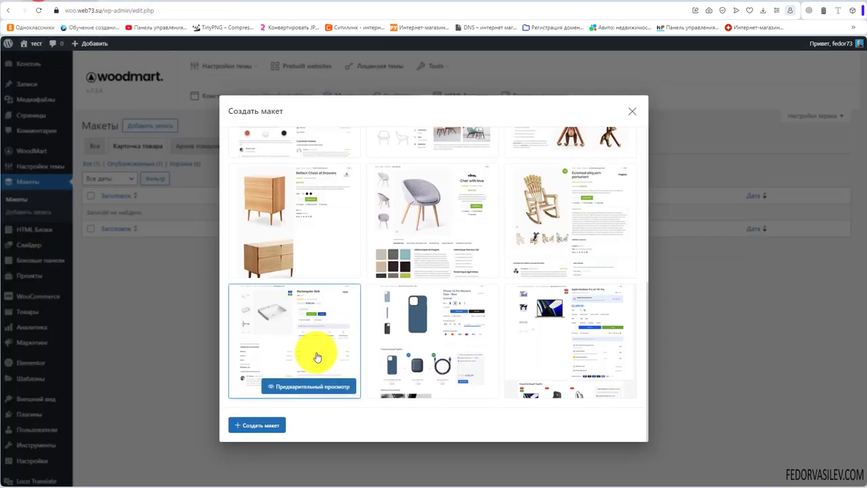
click(282, 309)
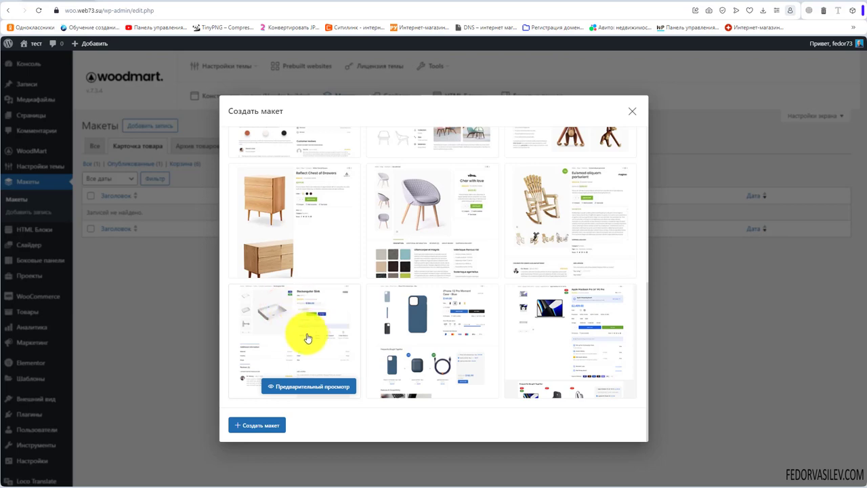
click(260, 424)
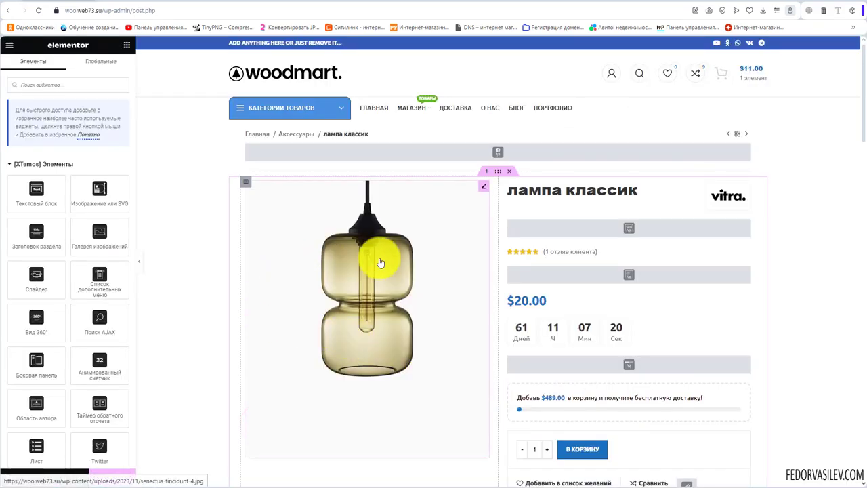
Open the Fast Shipping info block for editing and examine its icon, title and description text settings
scroll(379, 264, down, 5)
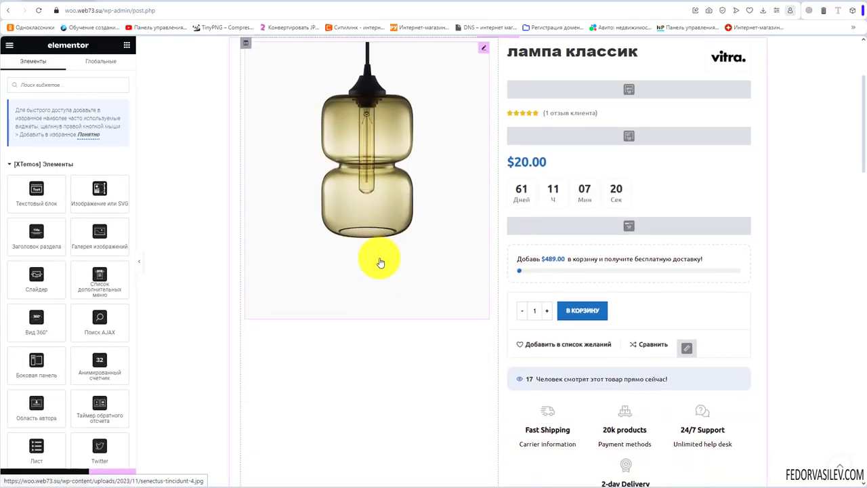
scroll(380, 259, down, 2)
scroll(379, 259, up, 4)
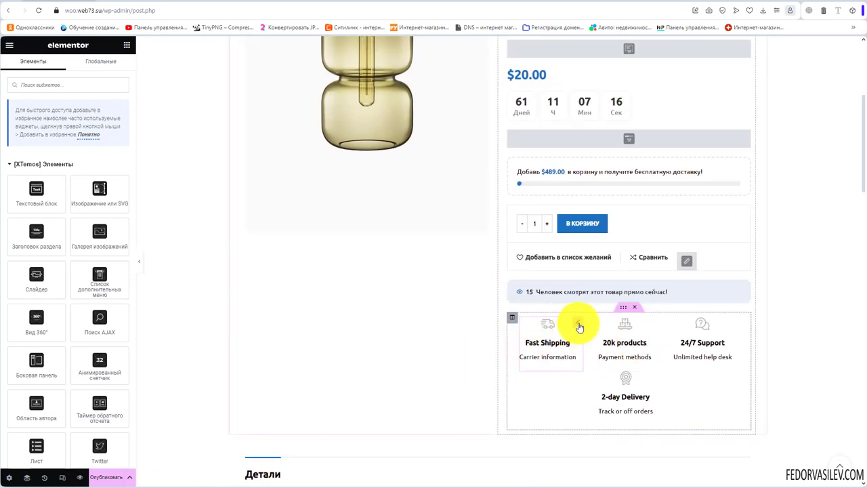
click(579, 328)
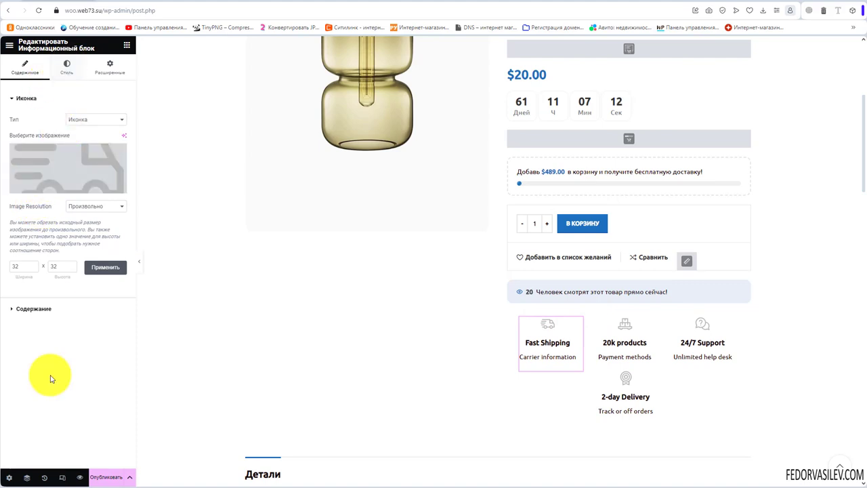
click(34, 308)
drag(11, 212, 54, 212)
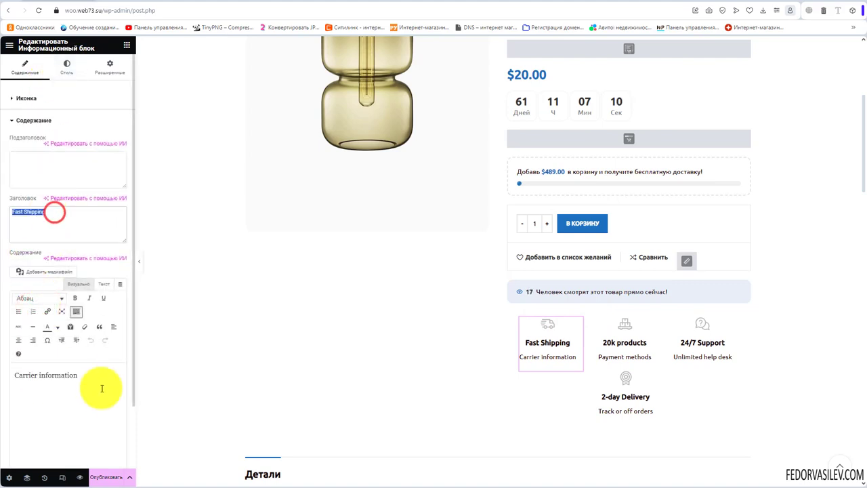
drag(80, 376, 10, 377)
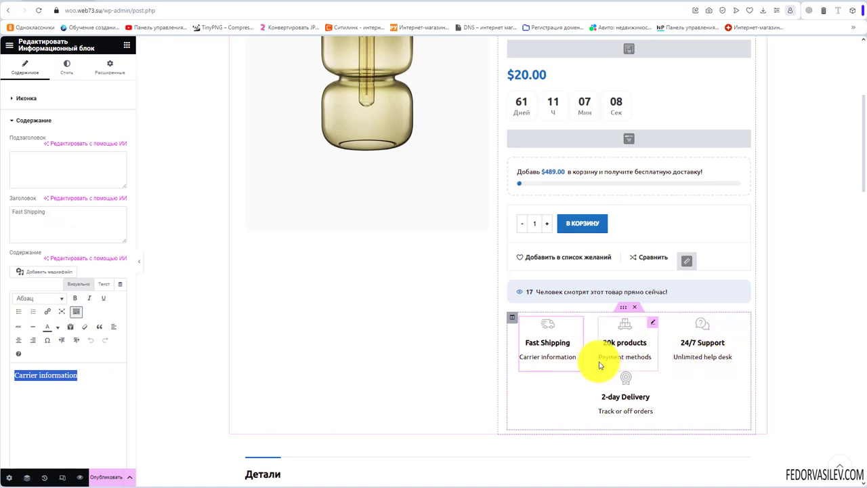
Try centre and right text alignment on the product short description element, and set it back to left
scroll(598, 366, up, 2)
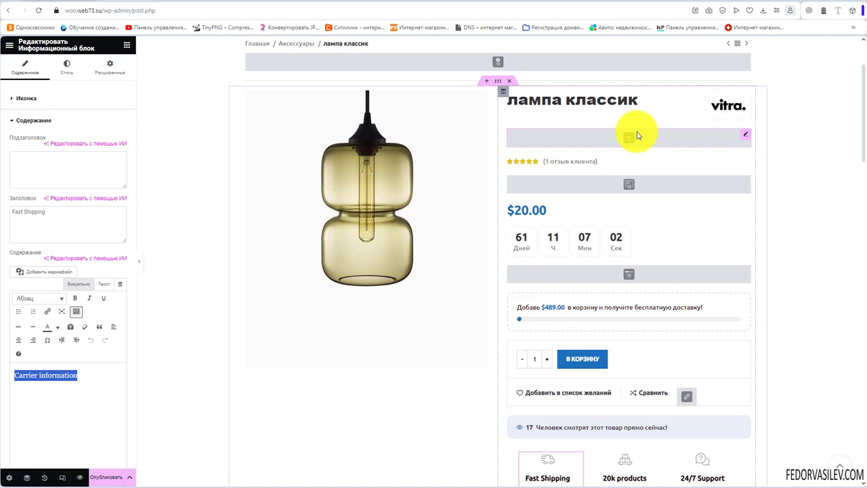
click(745, 183)
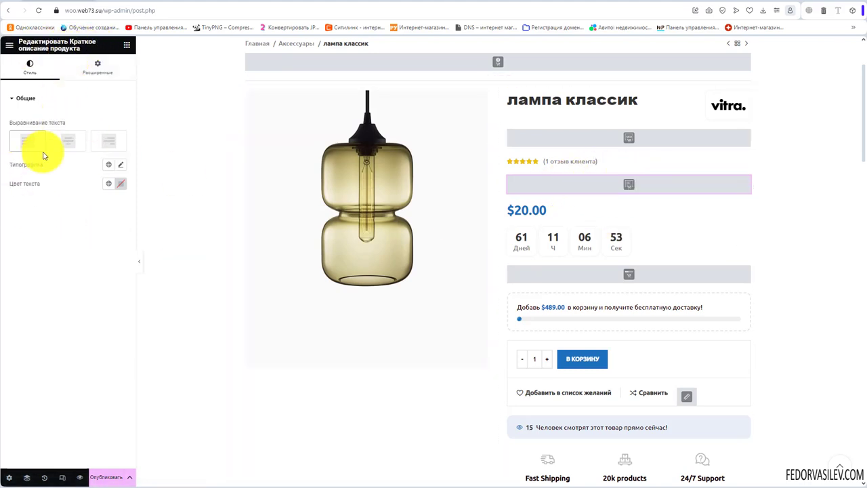
click(66, 147)
click(106, 148)
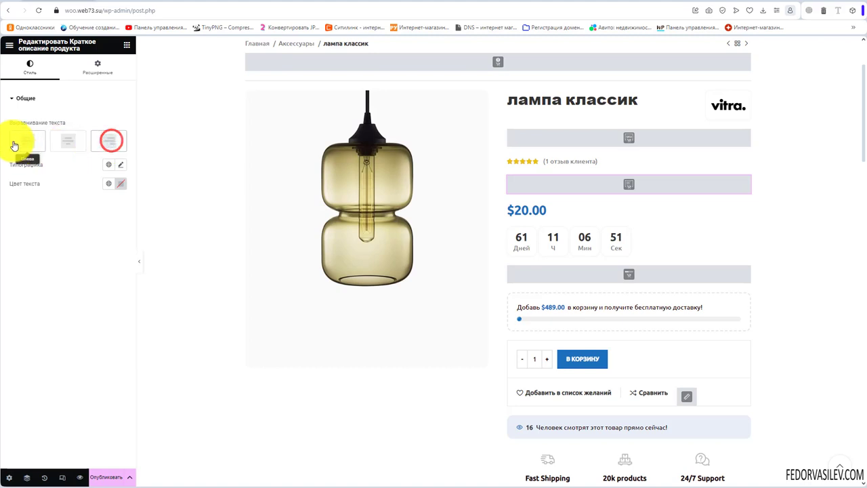
click(14, 144)
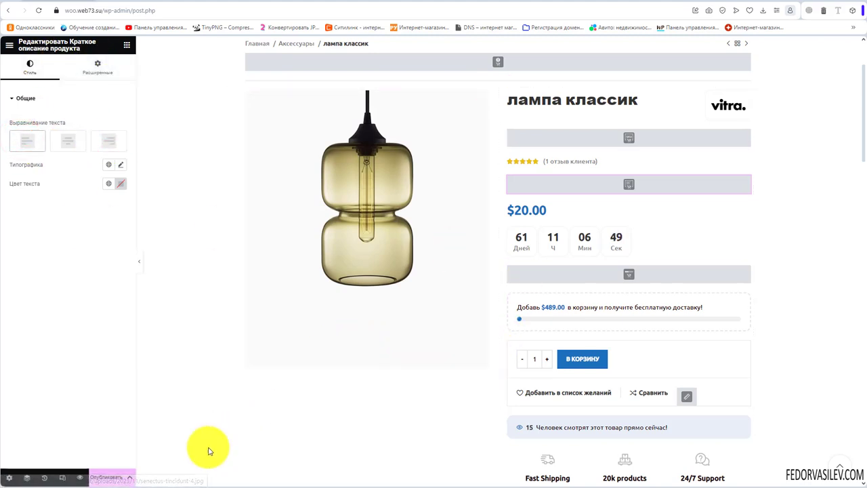
Publish the single product layout and reload the classic lamp's product page on the storefront
click(112, 478)
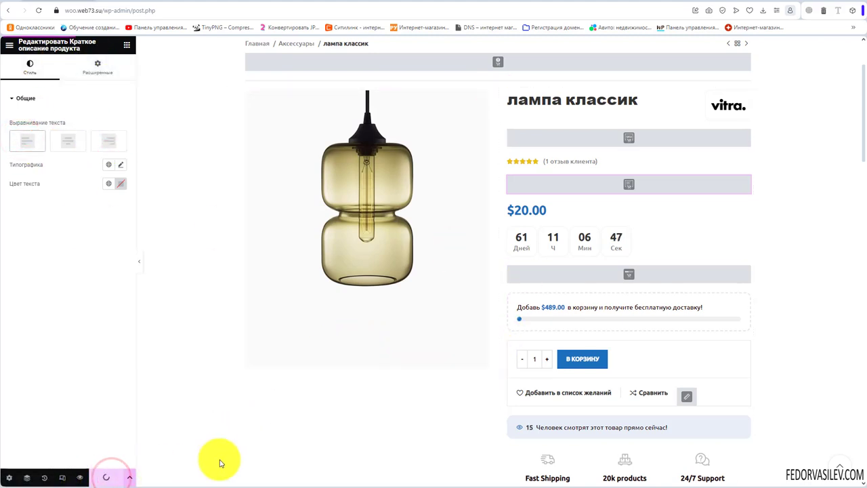
click(203, 3)
click(111, 2)
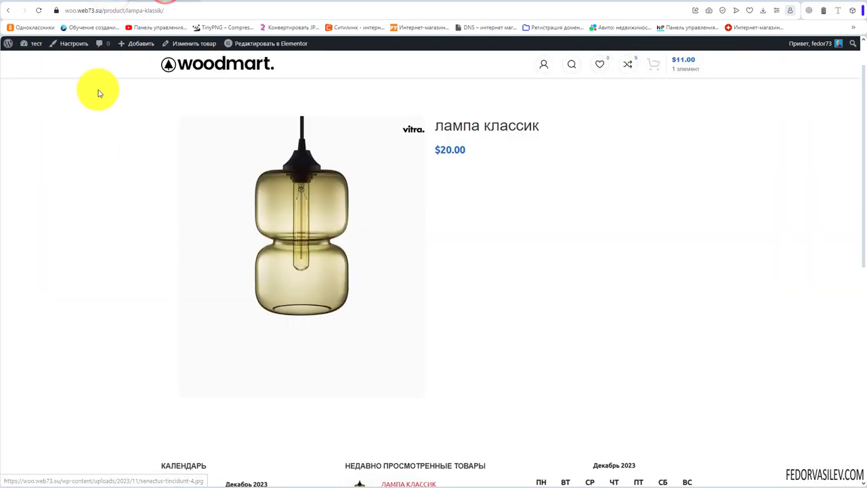
key(F5)
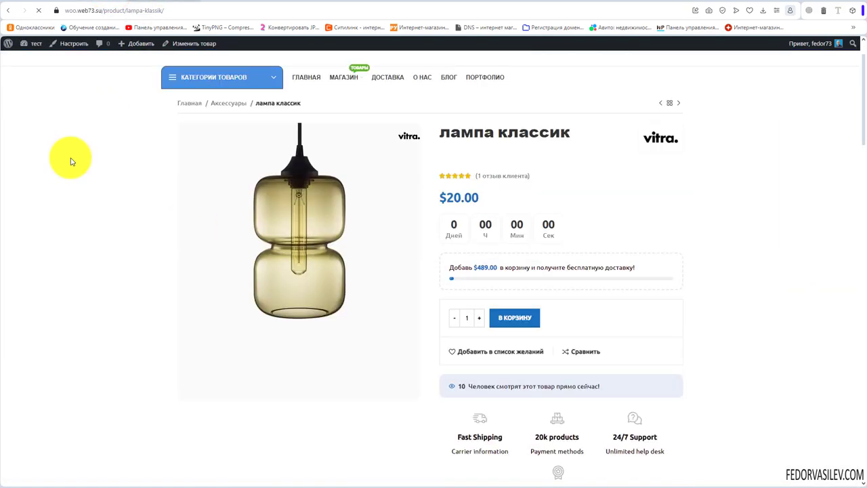
Examine the published lamp page's purchase area, feature blocks, details and reviews, and compare them with the layout in the editor
scroll(203, 254, down, 2)
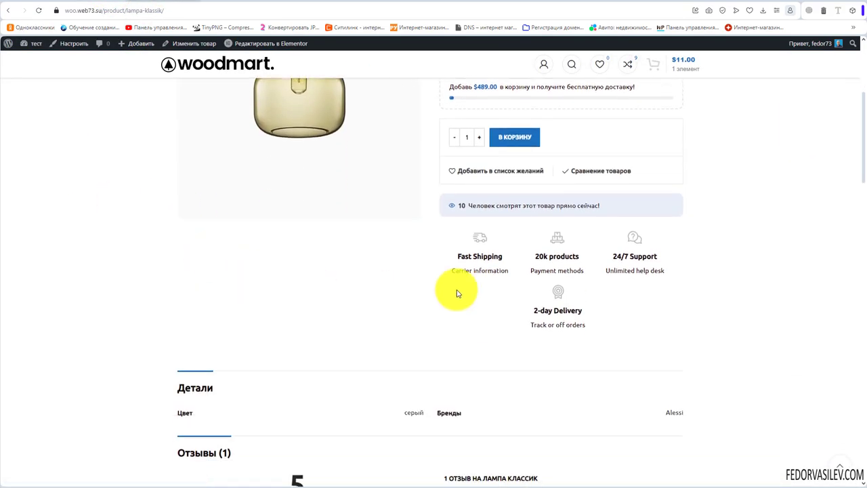
drag(594, 319, 513, 320)
click(508, 318)
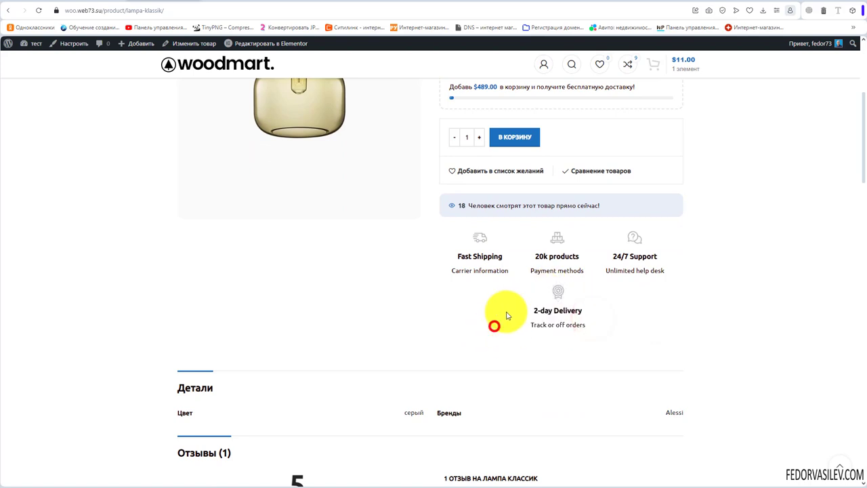
scroll(305, 341, up, 2)
scroll(410, 349, up, 1)
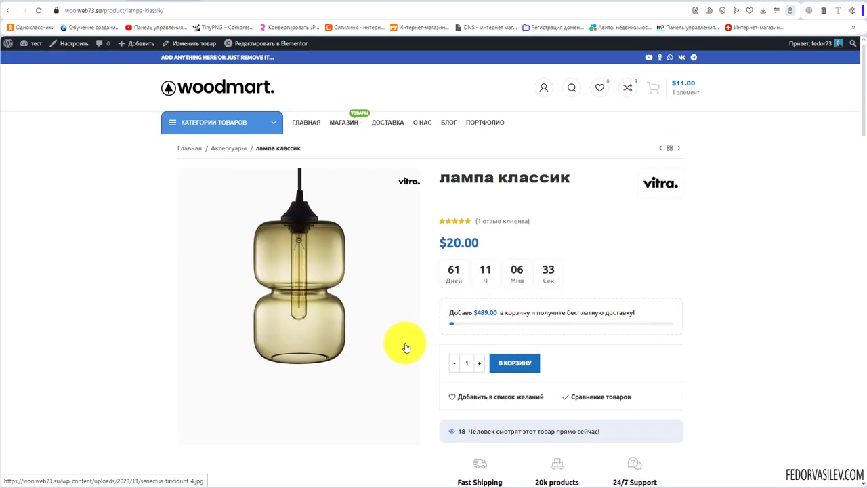
scroll(433, 277, down, 2)
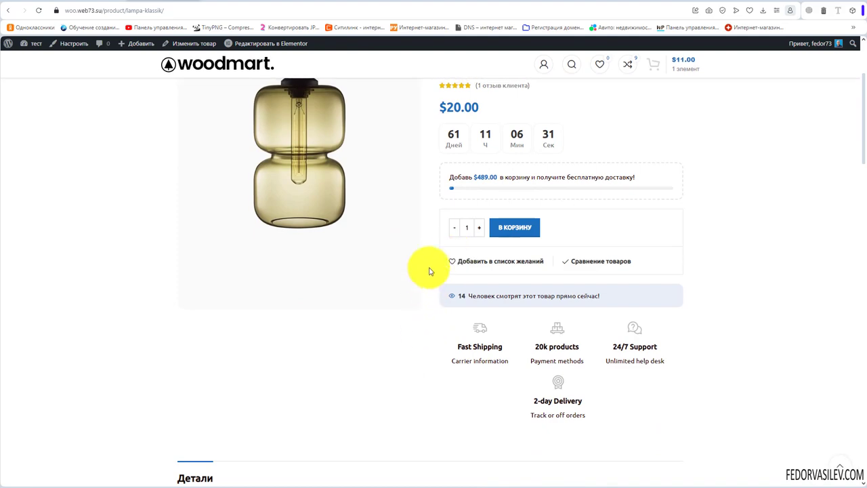
scroll(460, 257, down, 5)
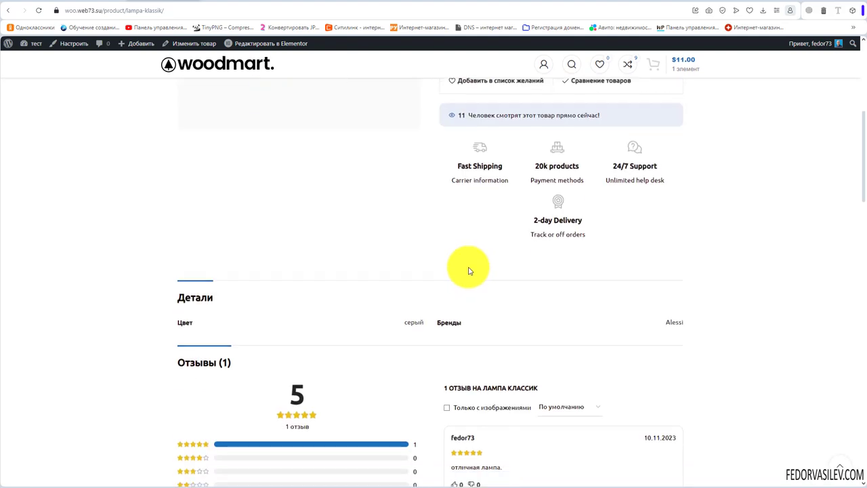
scroll(477, 338, up, 4)
scroll(483, 380, up, 4)
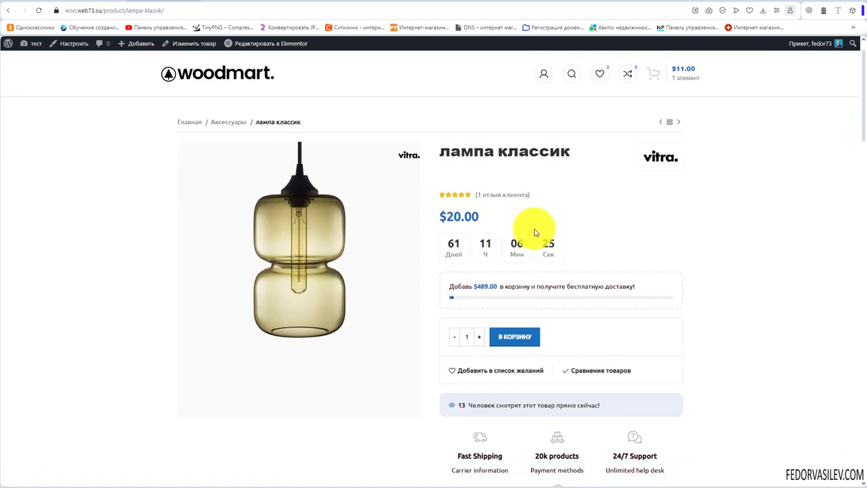
scroll(536, 233, down, 4)
scroll(536, 232, up, 3)
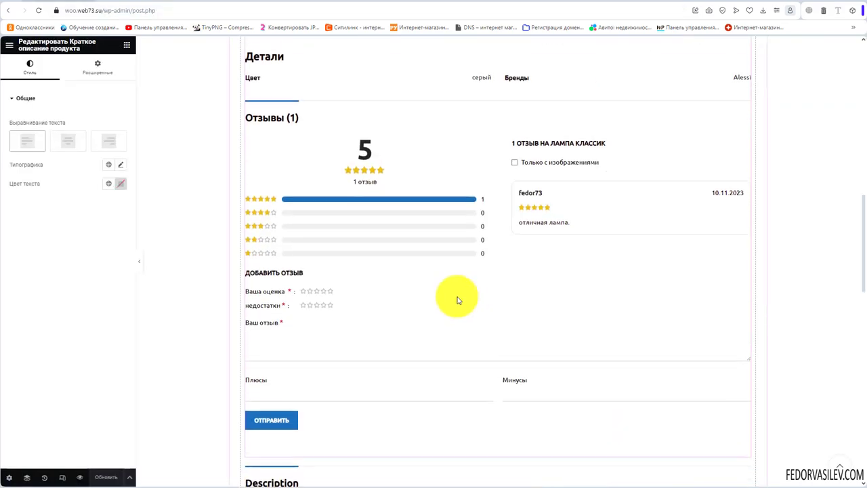
scroll(455, 294, up, 5)
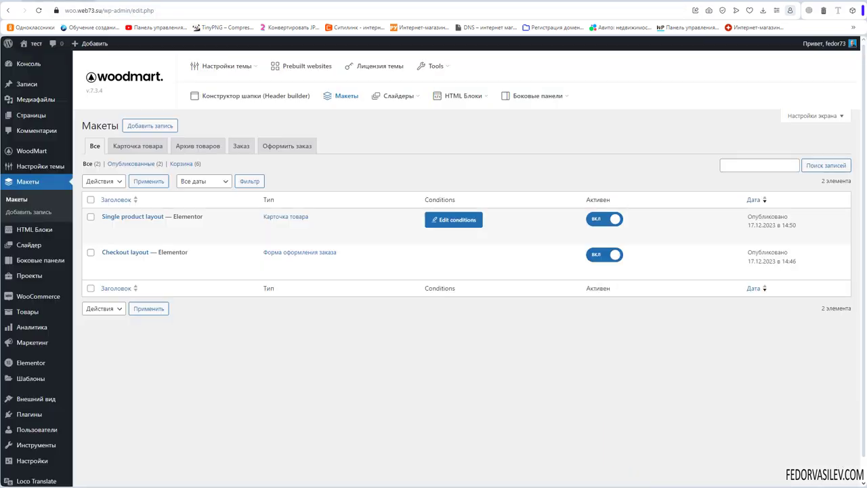
Delete the Single product layout and Checkout layout entries from the layouts list in bulk
click(91, 252)
click(90, 216)
click(102, 181)
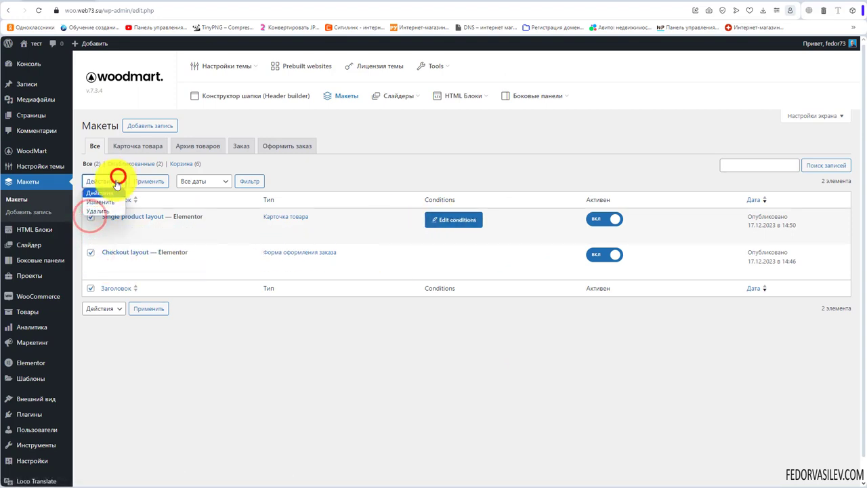
click(104, 215)
click(147, 308)
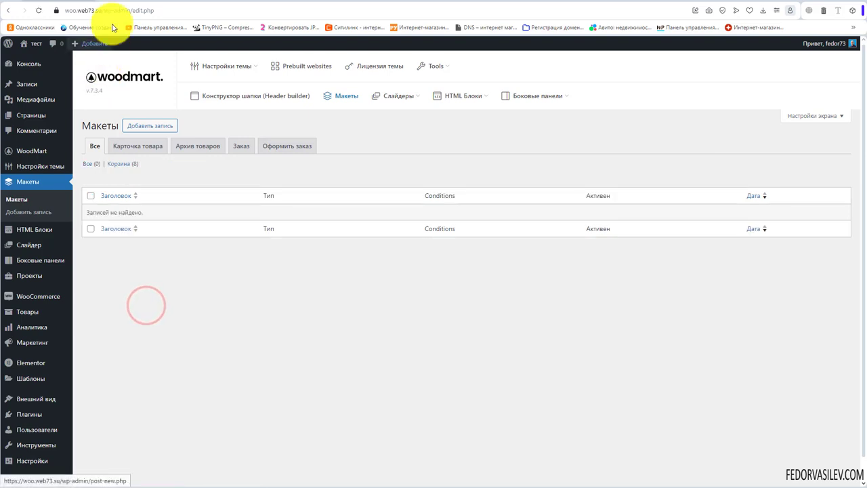
Reload the lamp's product page to examine its design without the custom layout, and return to the layouts list
click(7, 10)
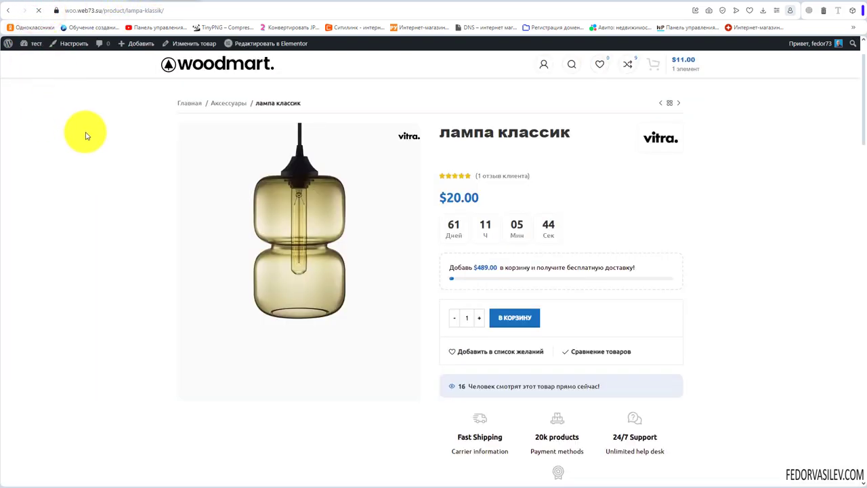
scroll(649, 160, down, 5)
scroll(643, 257, up, 5)
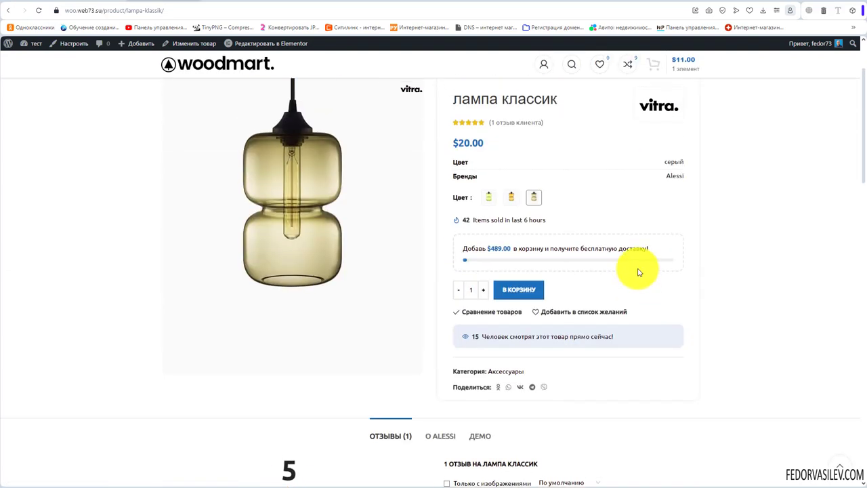
key(alt+Right)
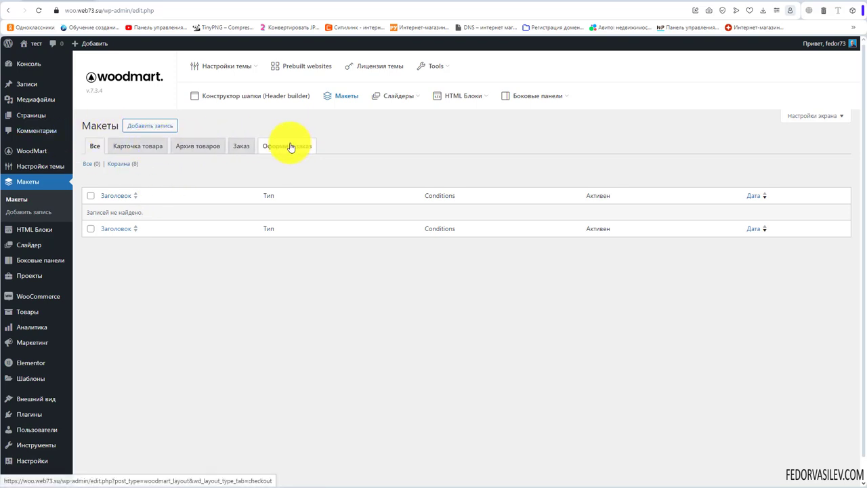
Start a new layout in the product card category, keeping the name Single product layout
click(139, 147)
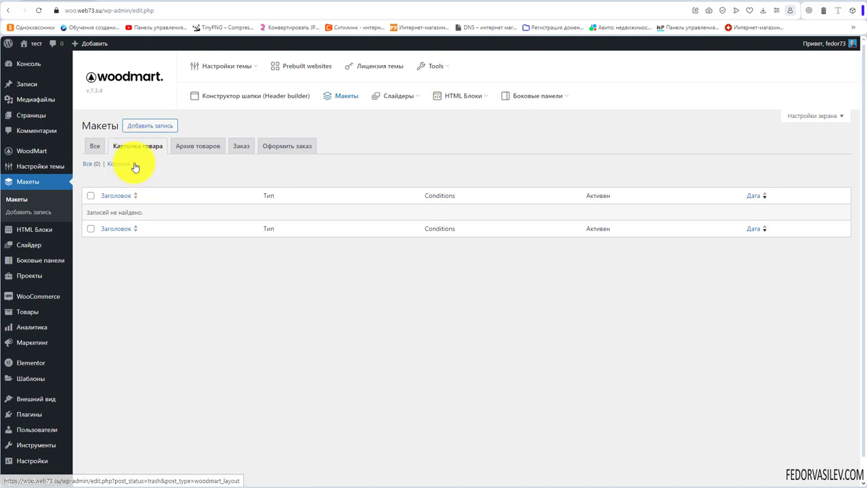
click(149, 125)
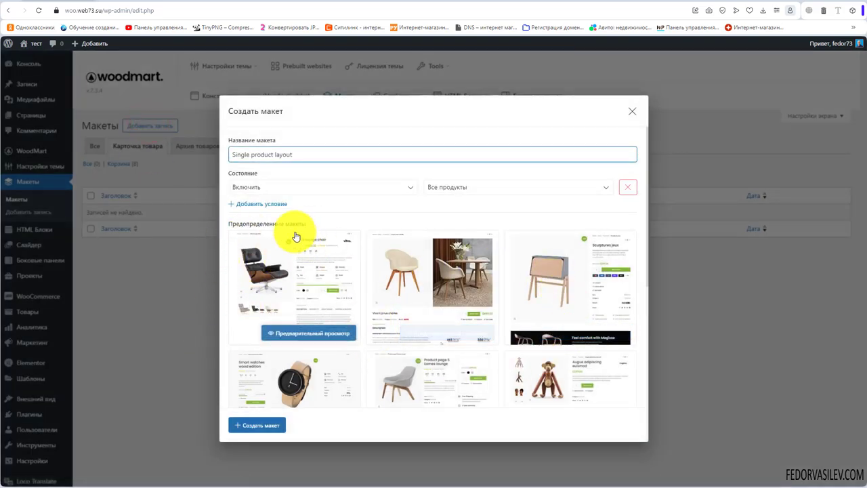
triple_click(300, 152)
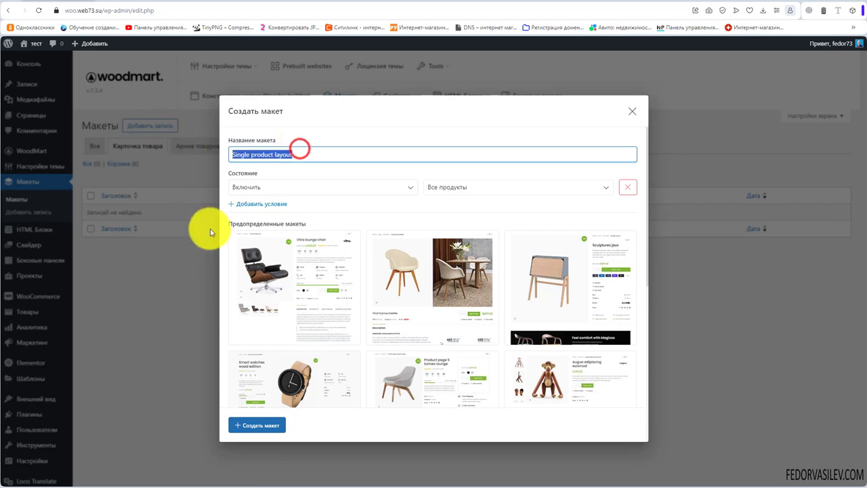
Try the exclude option on the display condition, add a second condition excluding all products, remove it, and keep all products included
click(246, 188)
click(245, 188)
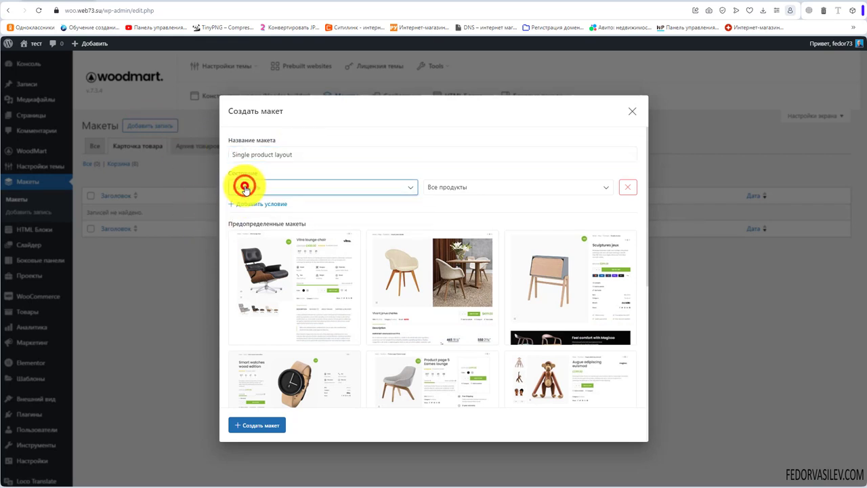
click(267, 184)
click(256, 212)
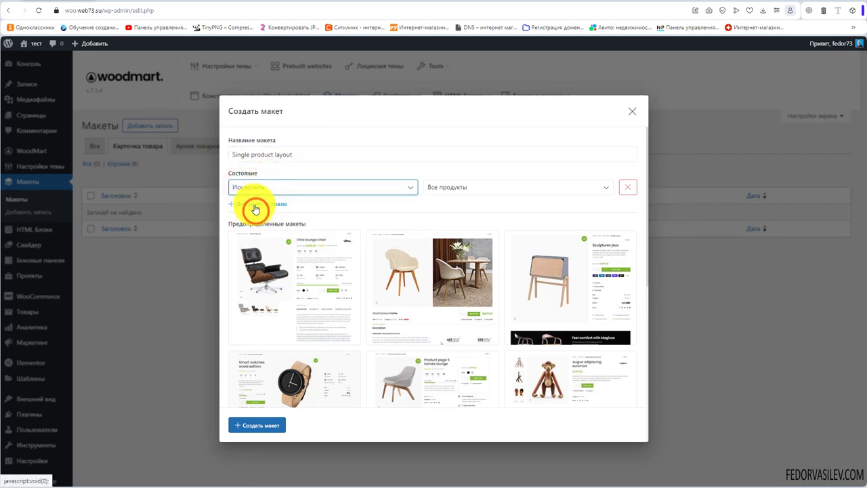
click(255, 206)
click(249, 205)
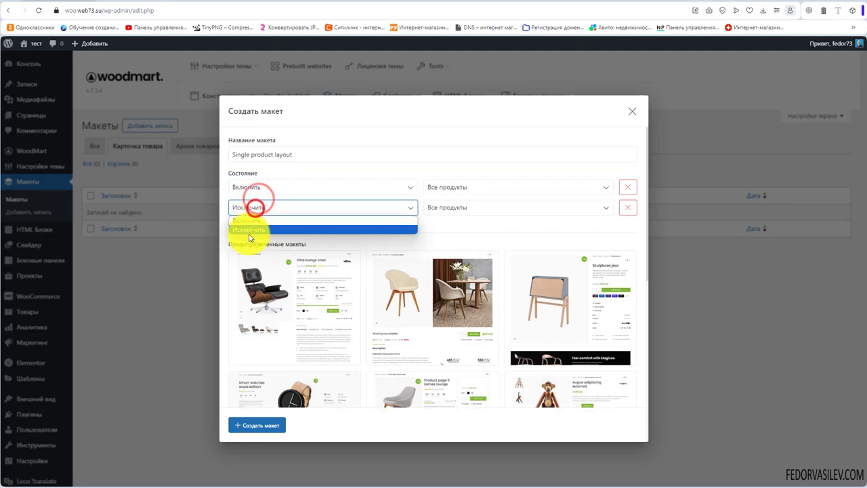
click(248, 230)
click(628, 207)
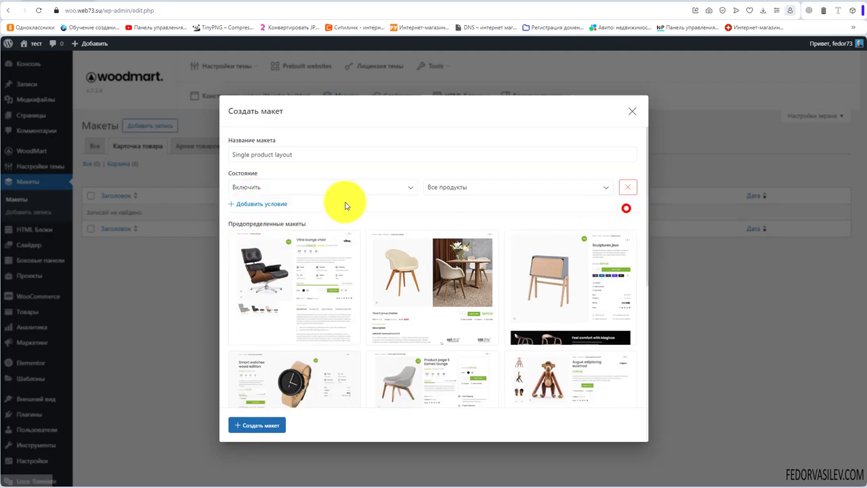
click(261, 185)
click(244, 195)
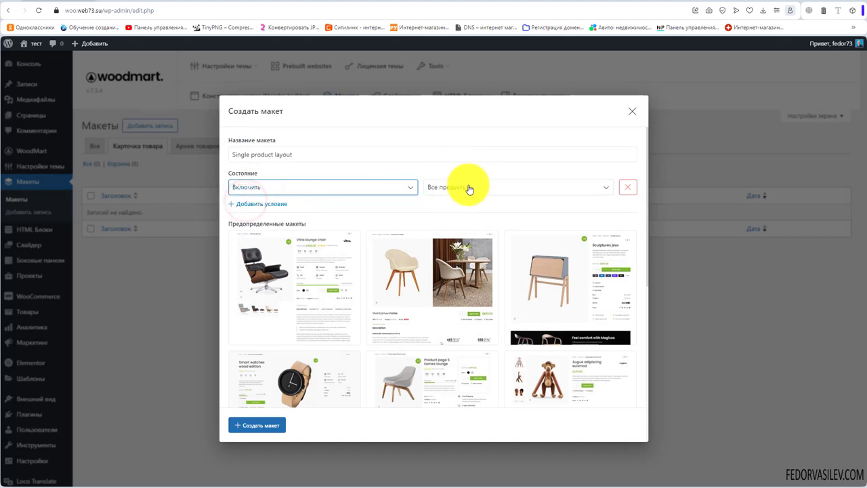
Create the single product layout without choosing a predefined template and publish the empty layout
scroll(469, 284, down, 5)
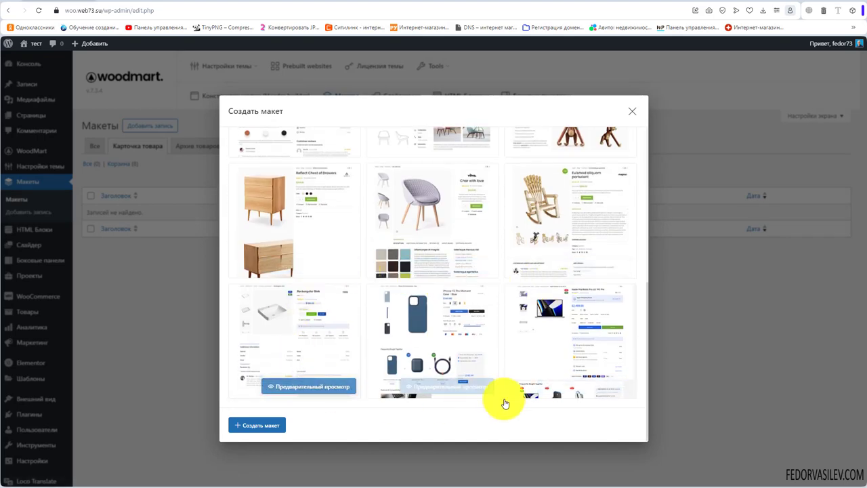
click(265, 426)
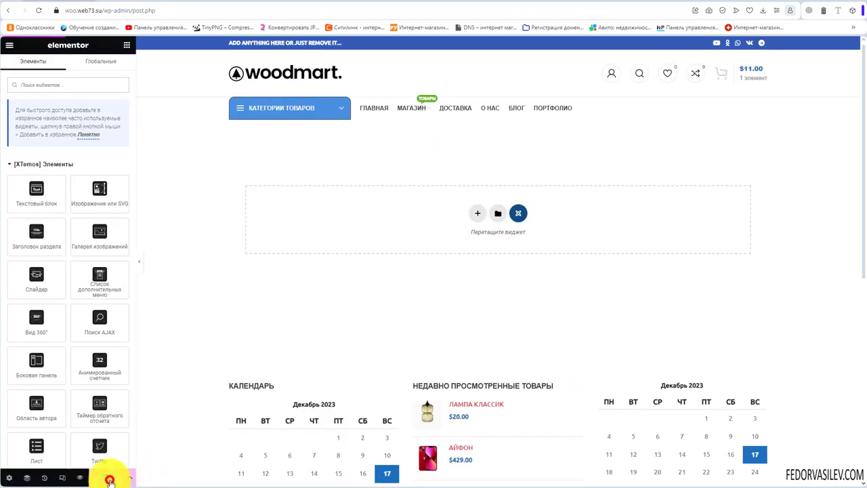
click(109, 480)
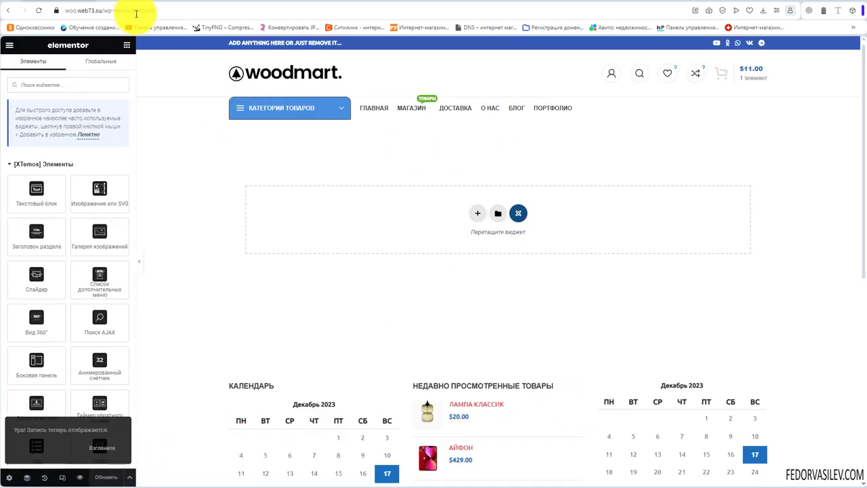
Reload the lamp's product page to check the empty layout, and open the shop page to look through it
click(169, 2)
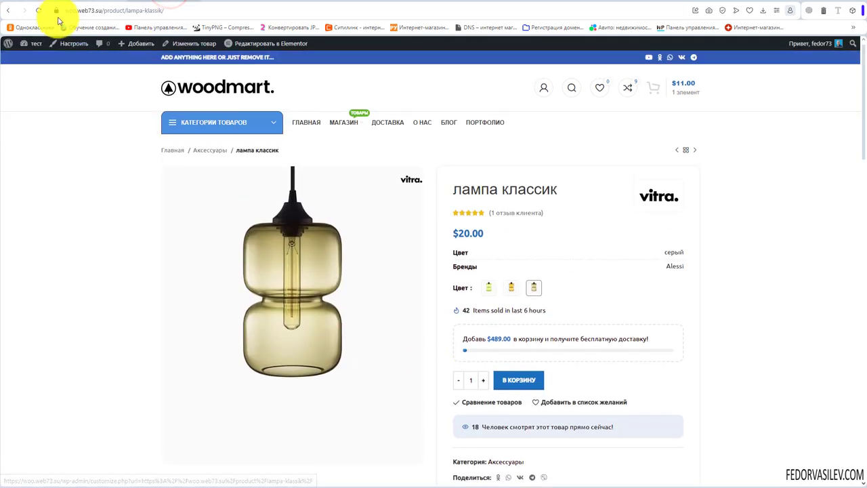
click(39, 11)
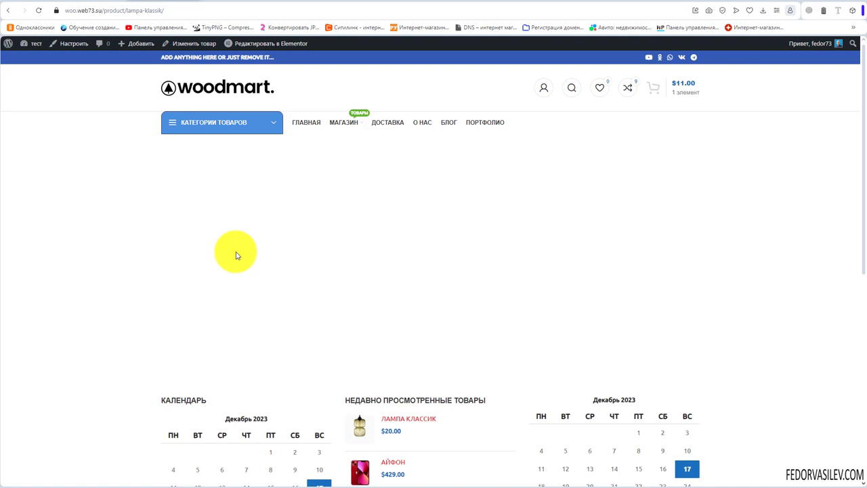
click(335, 126)
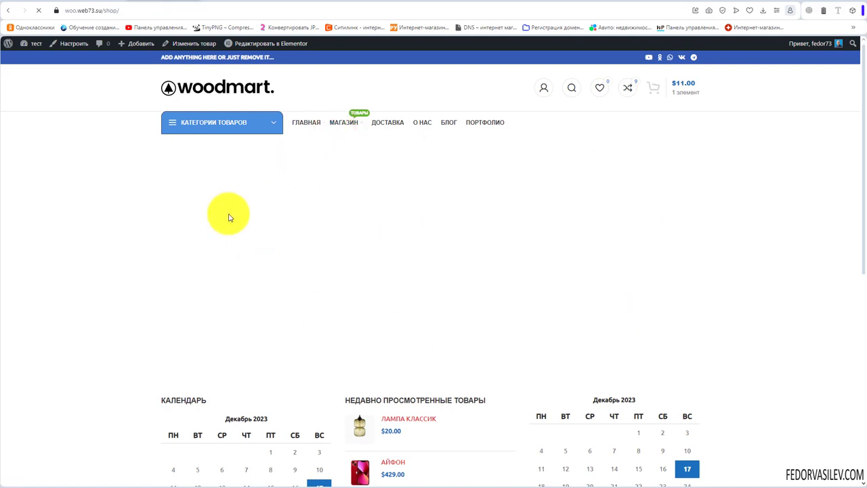
scroll(228, 212, down, 6)
scroll(533, 273, up, 3)
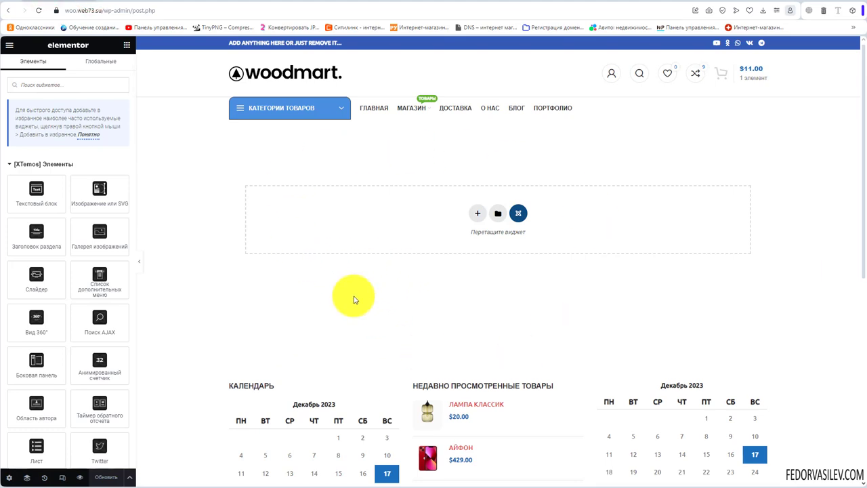
Add a two-column container to the empty layout, with a narrow first column and a wide second one
click(471, 217)
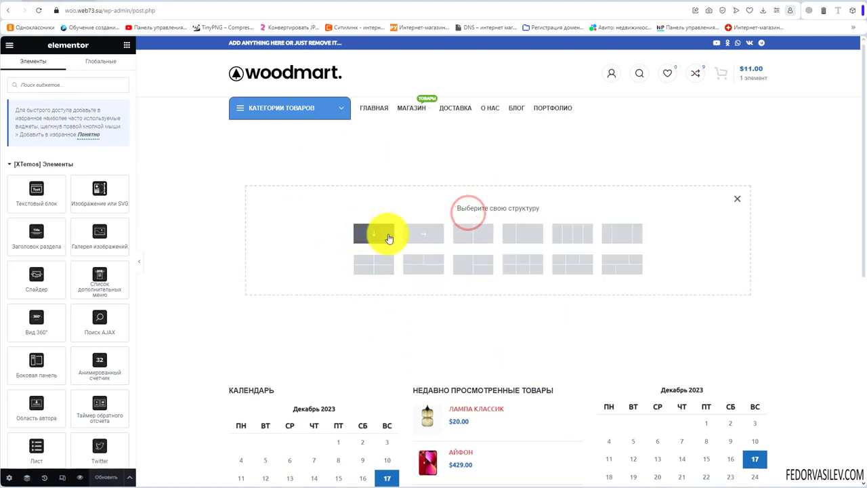
click(515, 236)
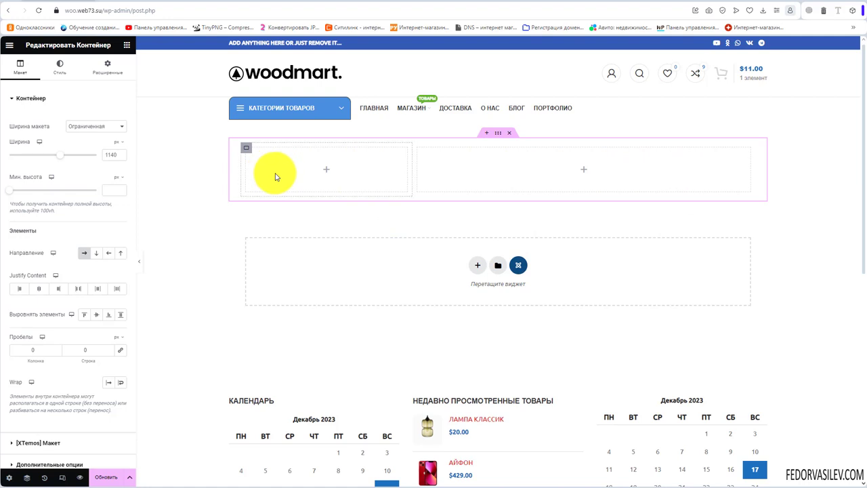
Add the product gallery widget (Галерея продуктов) from the [XTemos] Простой продукт category to the wide column
click(326, 170)
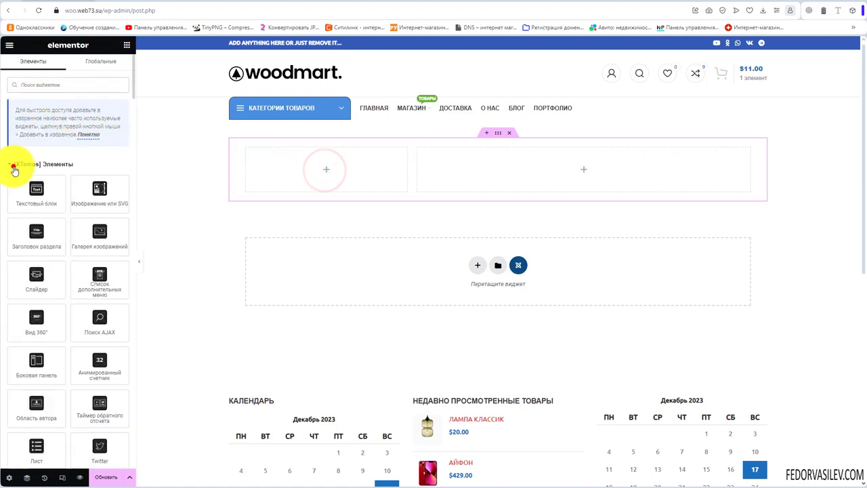
click(14, 167)
click(15, 187)
click(15, 209)
click(16, 230)
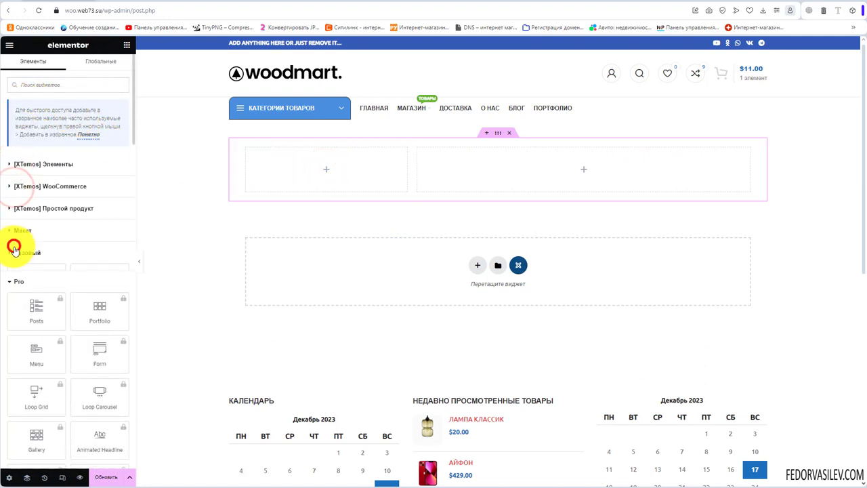
click(16, 252)
click(16, 274)
click(15, 296)
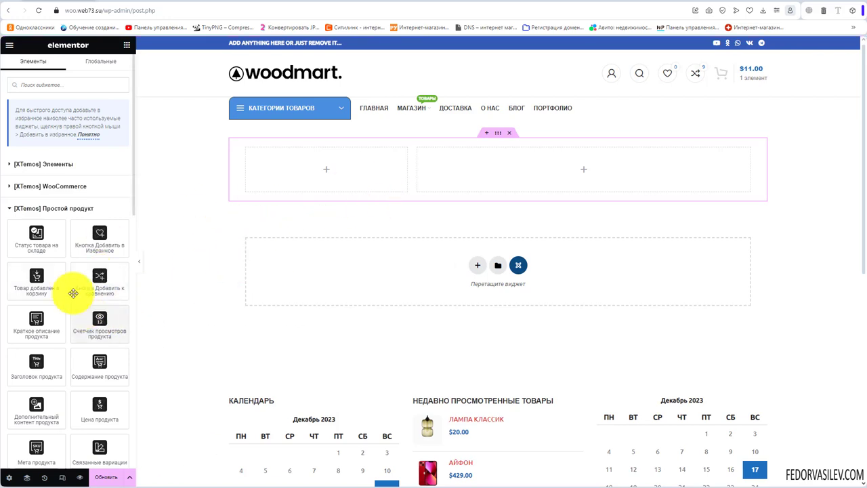
scroll(71, 288, down, 2)
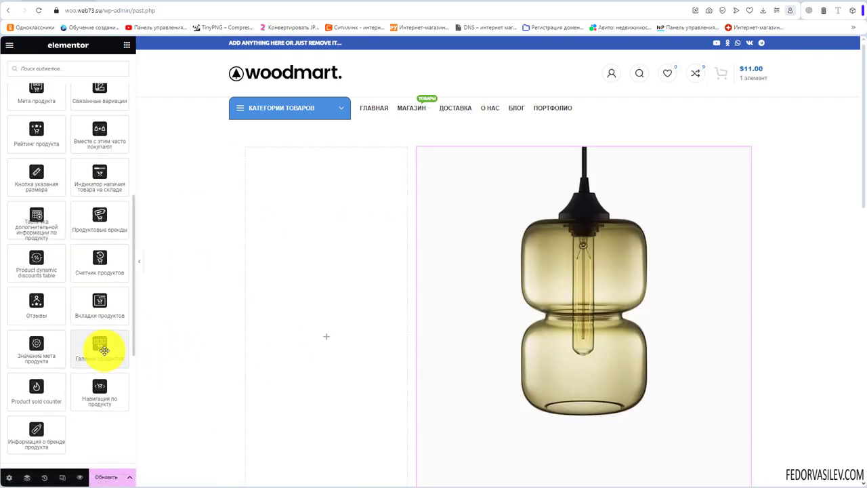
drag(101, 352, 535, 339)
Review the product gallery's thumbnail position, carousel pagination and advanced settings, keeping the theme's inherited values
scroll(575, 155, down, 3)
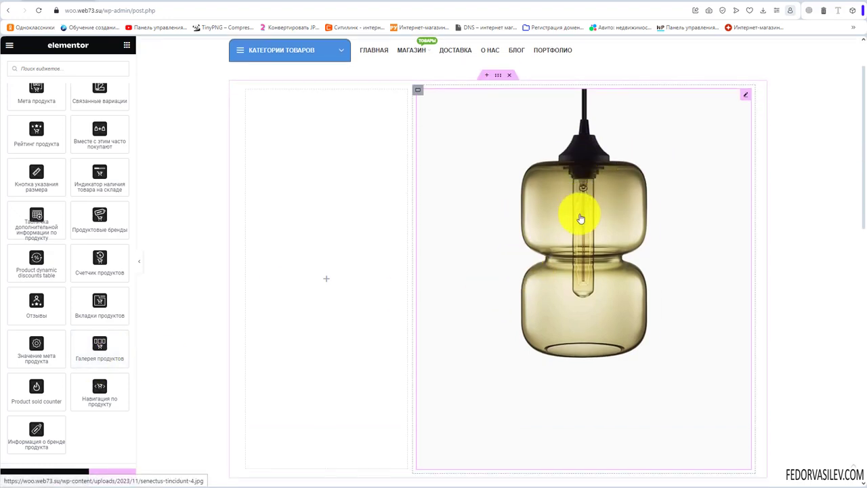
scroll(651, 197, up, 1)
click(738, 120)
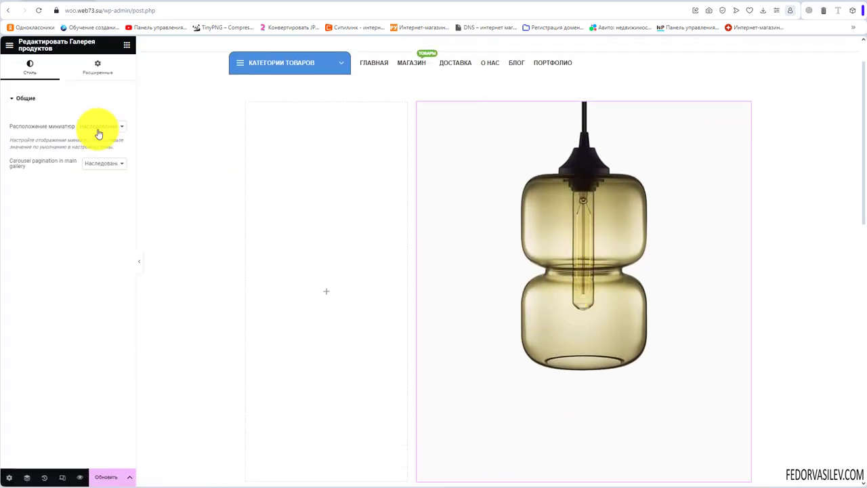
click(101, 126)
click(102, 125)
click(103, 163)
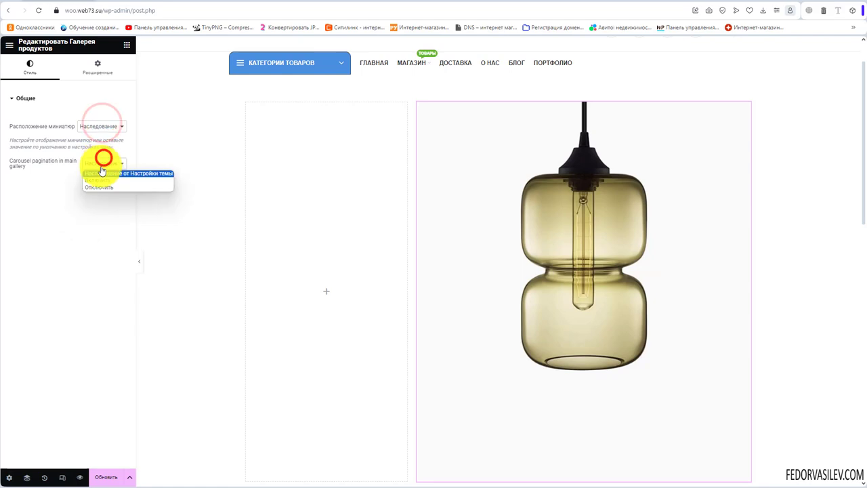
click(101, 169)
click(77, 73)
click(20, 66)
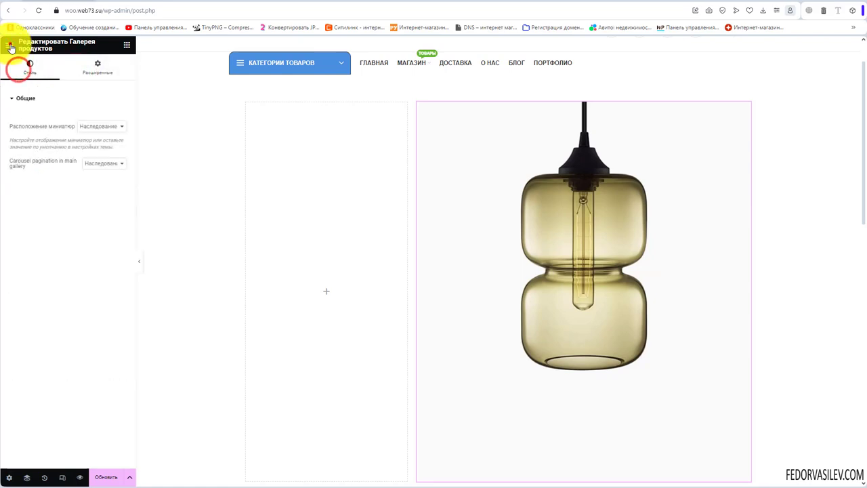
Add the product price widget (Цена продукта) to the narrow column
click(9, 46)
click(9, 46)
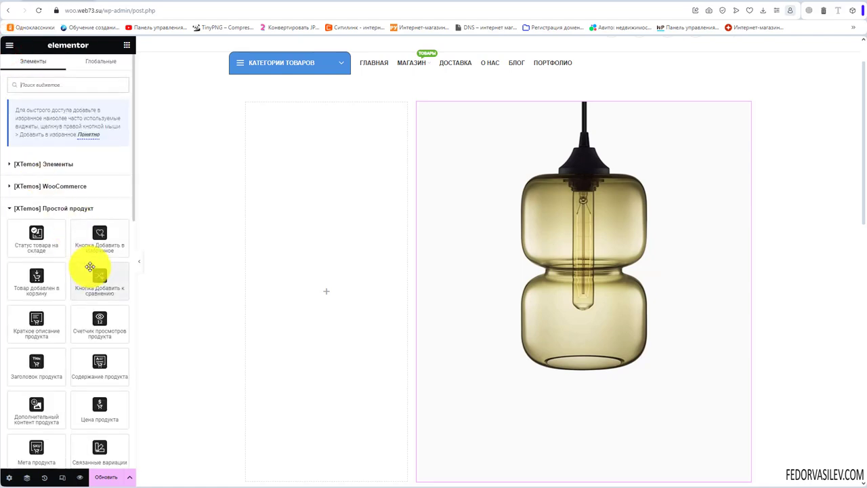
scroll(90, 265, down, 2)
drag(93, 321, 292, 164)
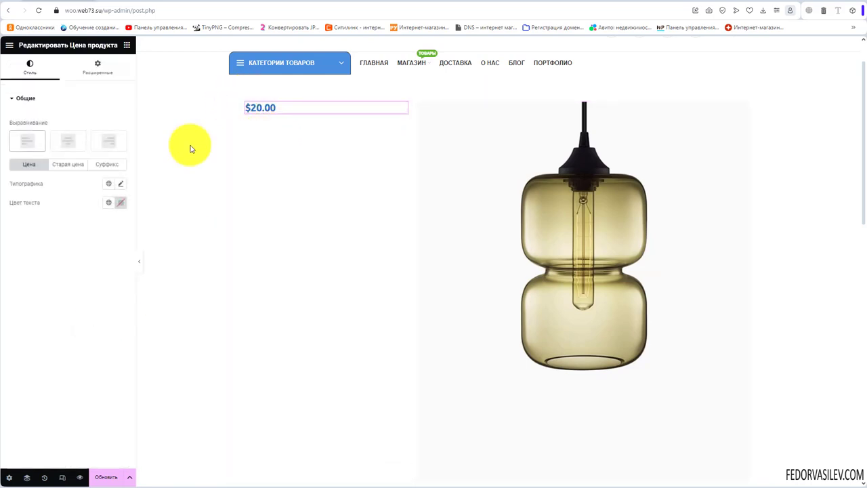
Try centre and right alignment for the product price, and return it to left alignment
click(68, 141)
click(108, 140)
click(68, 144)
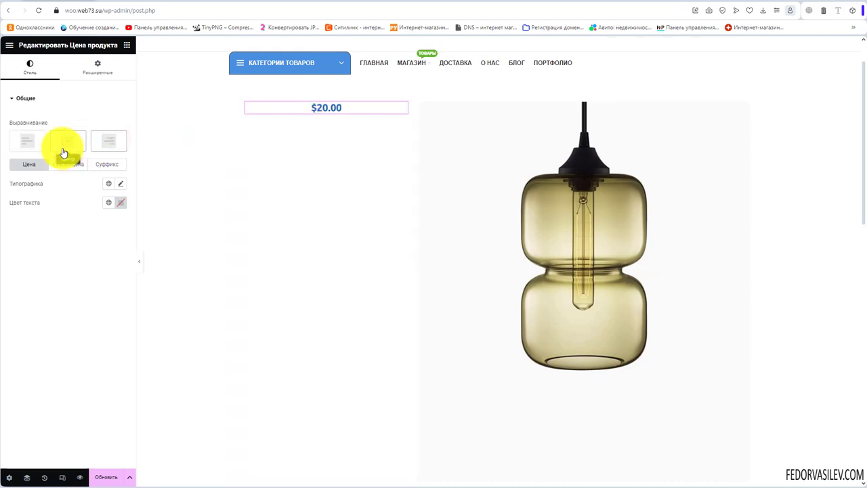
click(28, 141)
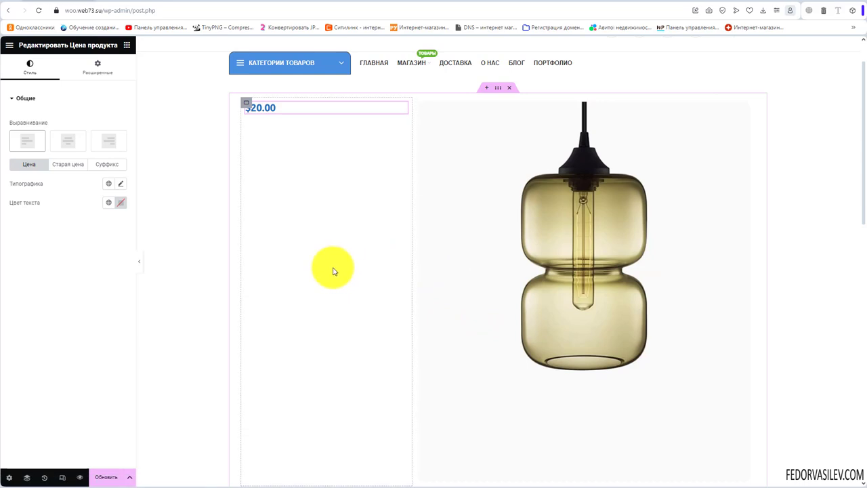
Update the layout and reload the watch's product page on the site
scroll(309, 228, down, 3)
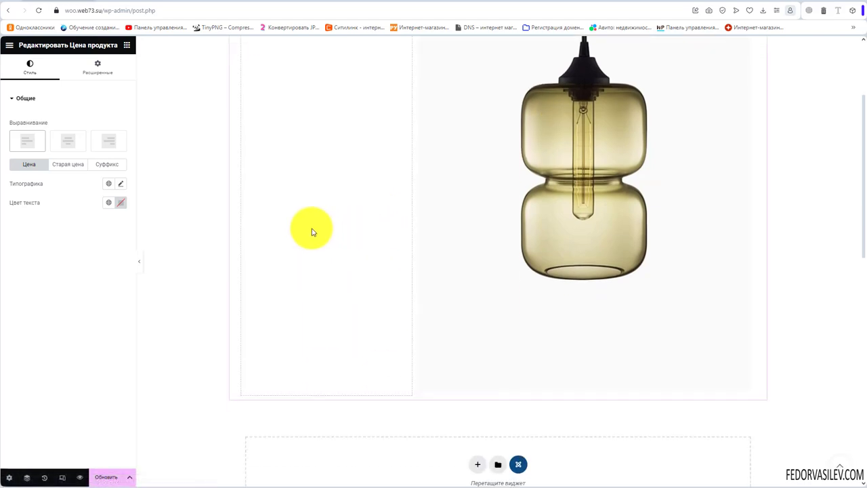
scroll(326, 281, up, 3)
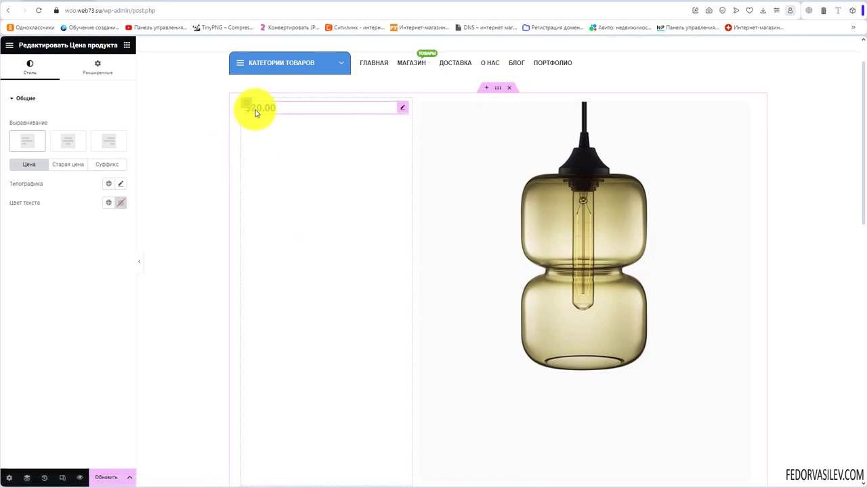
scroll(420, 244, down, 2)
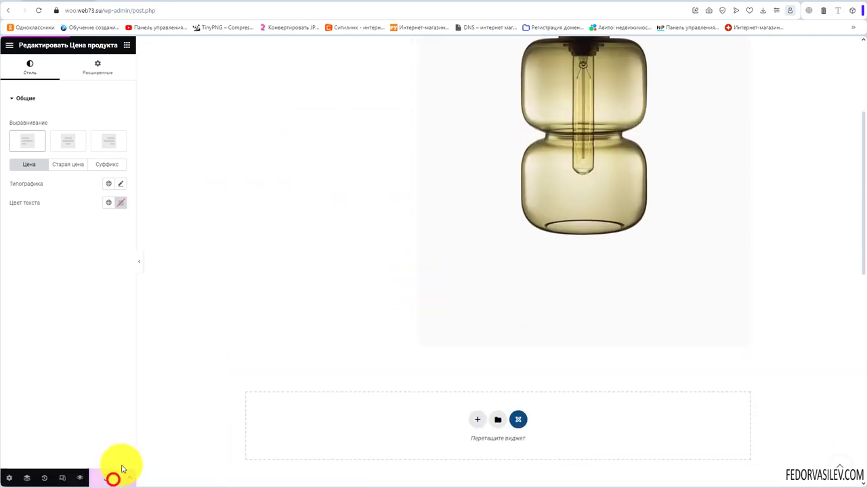
click(39, 10)
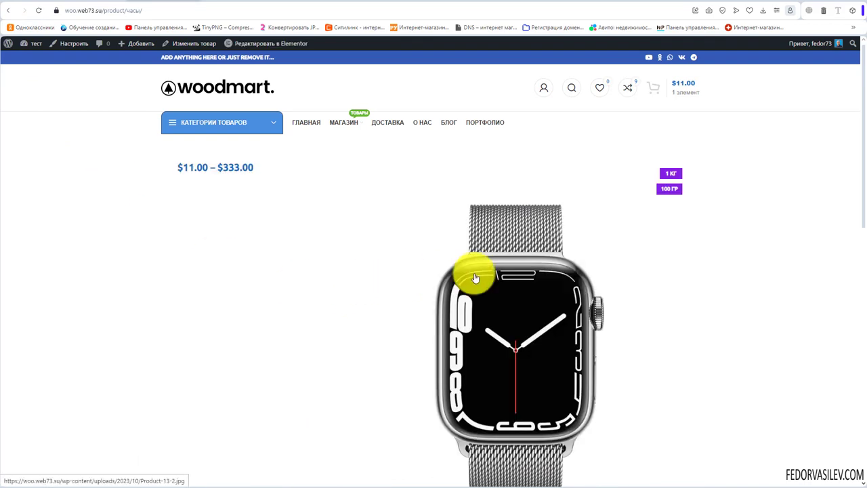
Examine the price and gallery on the watch's product page, enlarging the product image and closing it again
drag(265, 170, 174, 171)
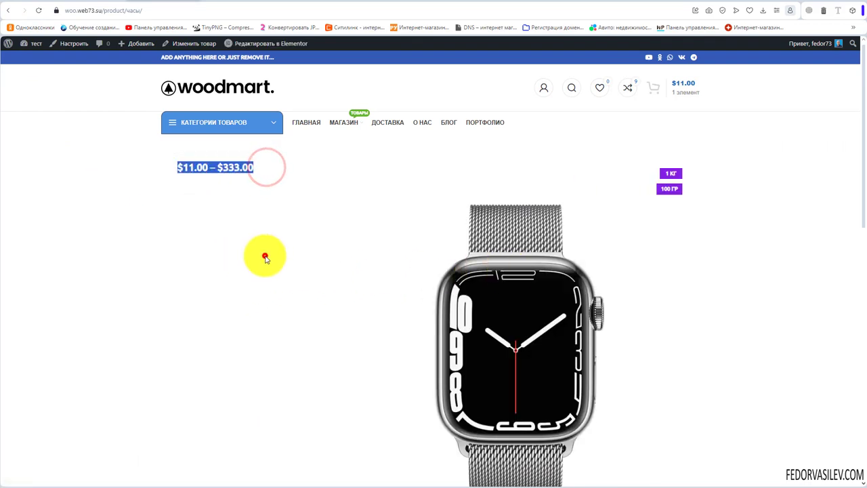
click(264, 255)
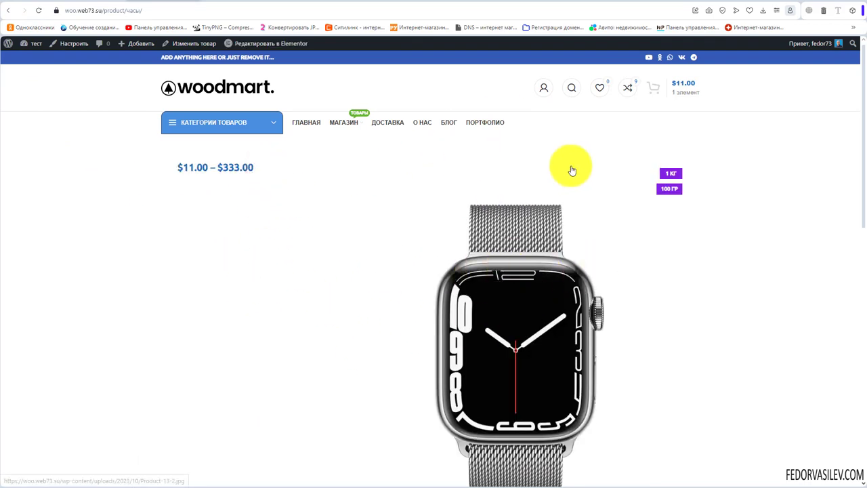
scroll(362, 246, down, 3)
click(498, 334)
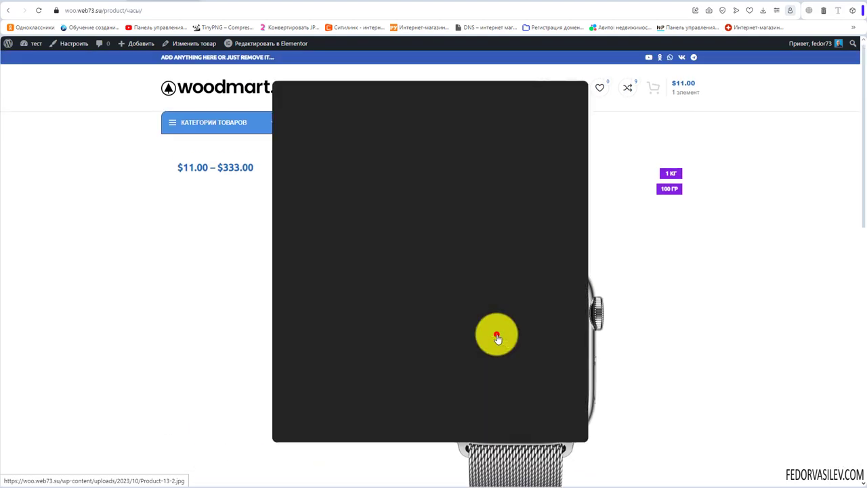
click(850, 61)
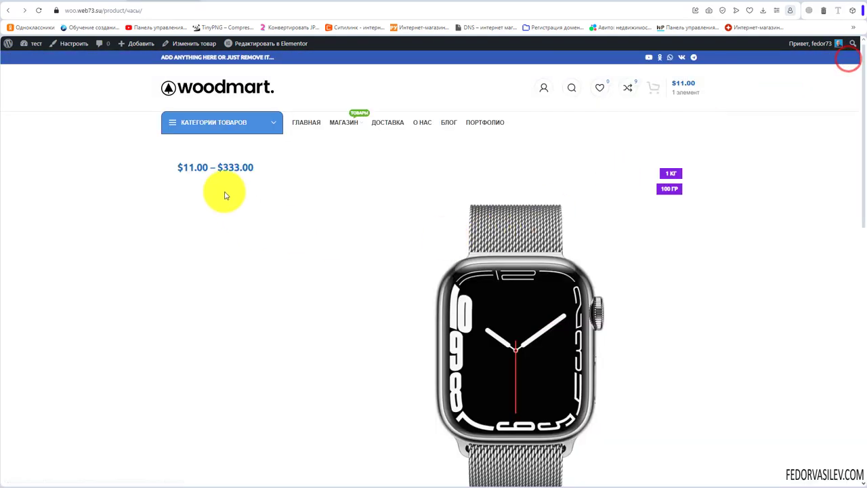
Open the product page of the speaker (колонка) from the shop page
click(341, 122)
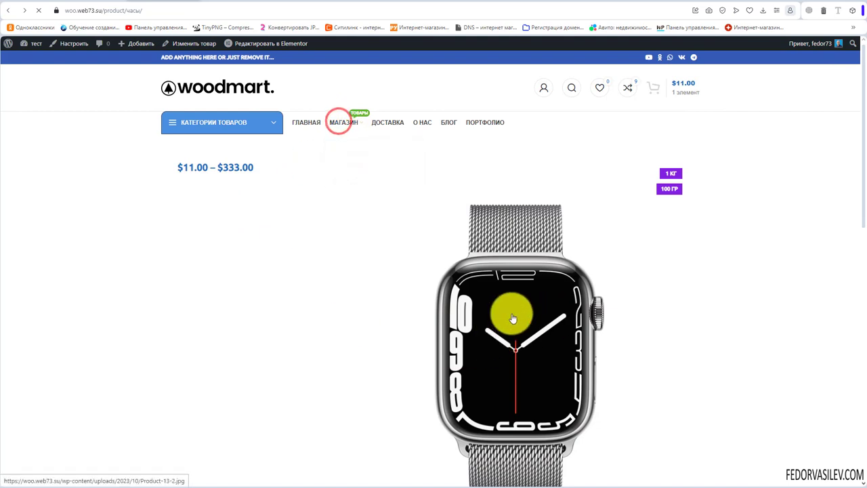
scroll(323, 259, down, 5)
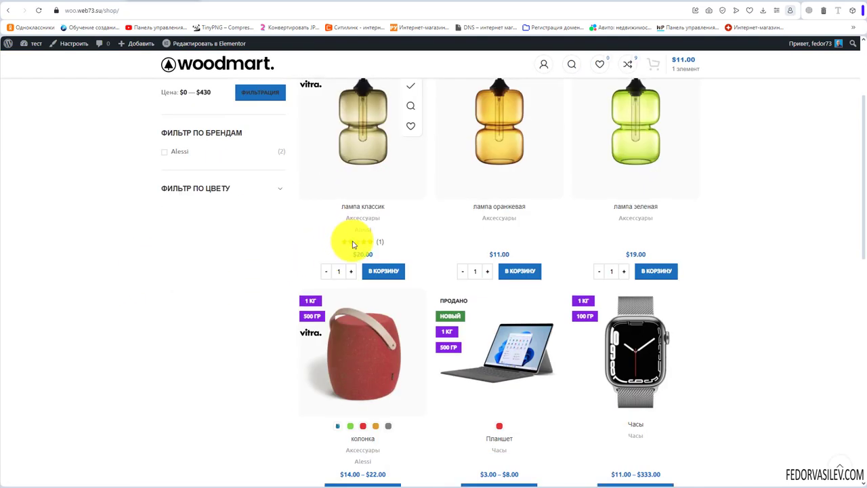
scroll(321, 259, down, 2)
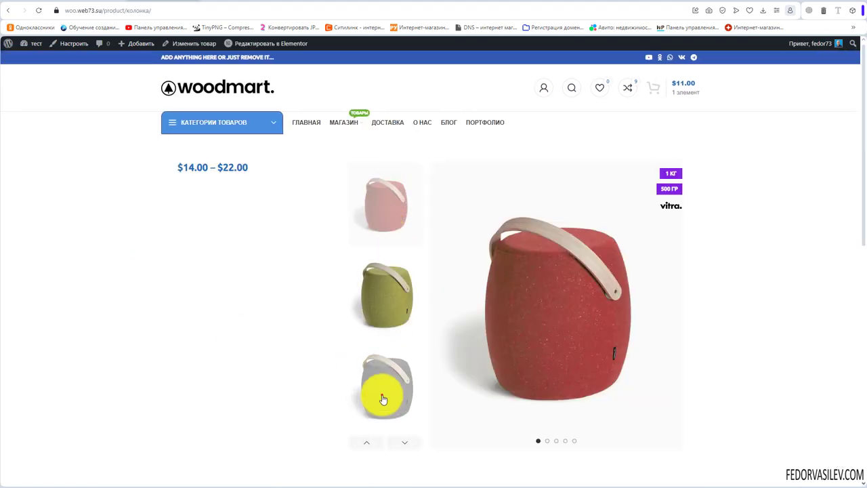
Switch through the speaker's gallery images and examine its price and the rest of the product page
click(383, 396)
click(383, 296)
click(383, 207)
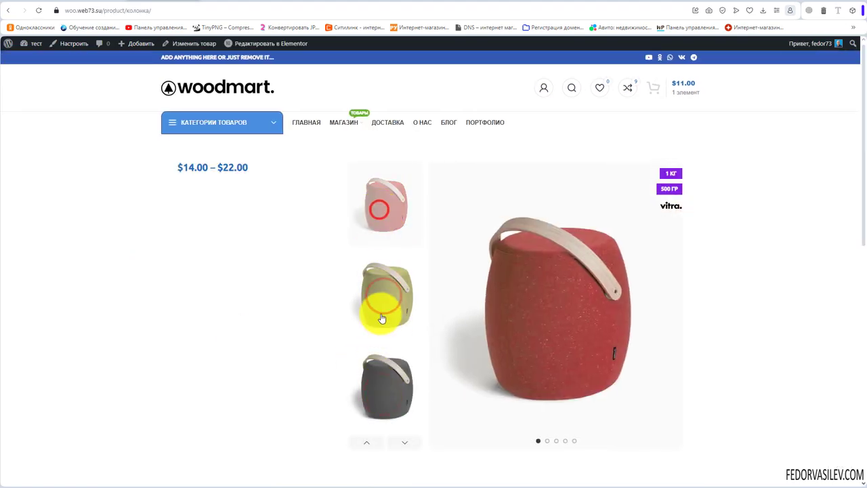
click(372, 388)
scroll(569, 373, down, 1)
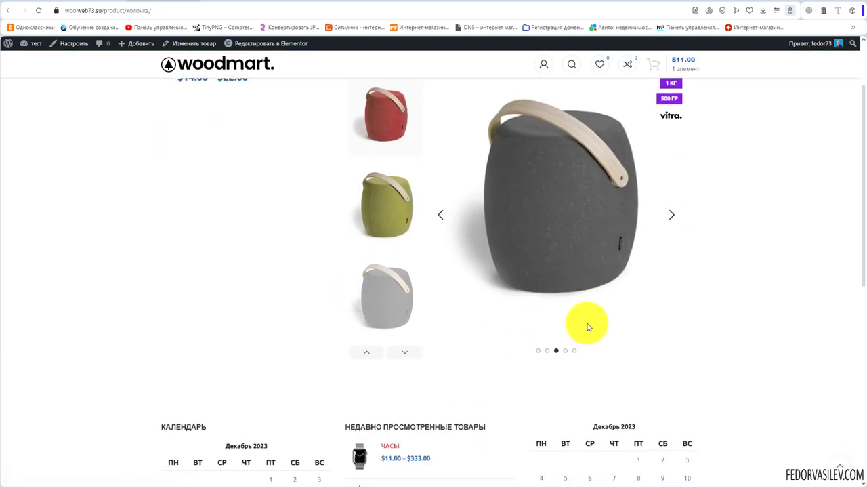
click(672, 215)
scroll(474, 271, up, 1)
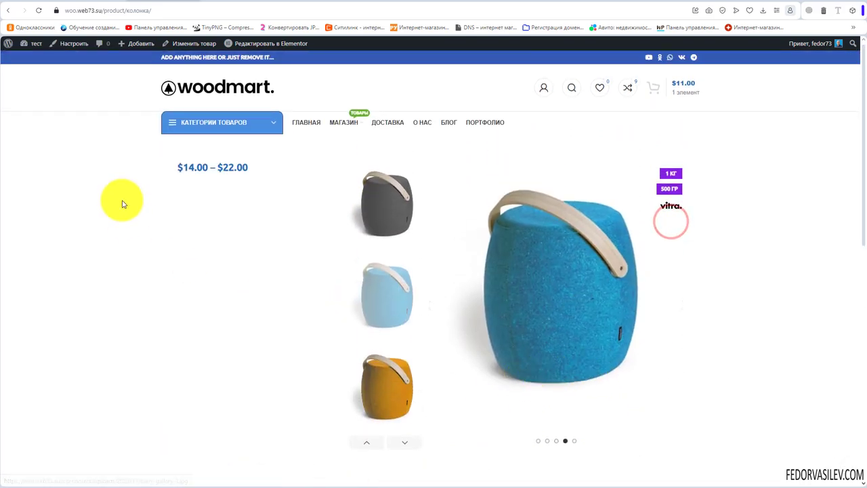
triple_click(267, 170)
click(226, 254)
scroll(285, 140, down, 4)
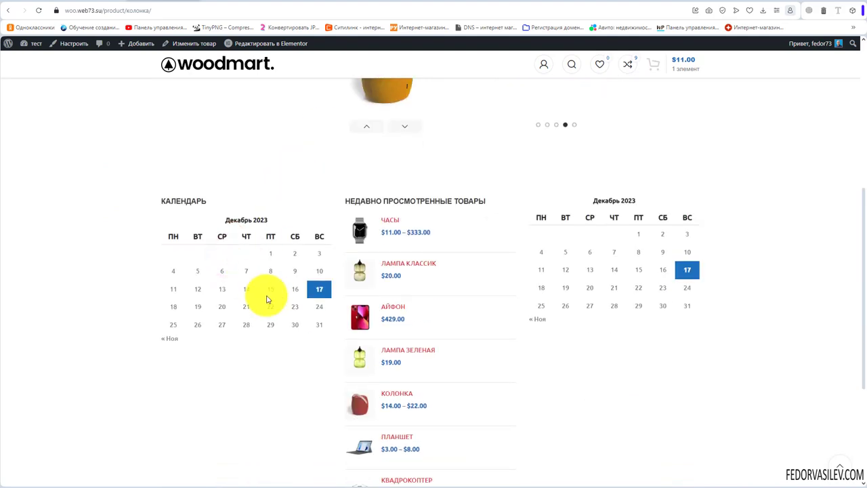
scroll(267, 300, up, 4)
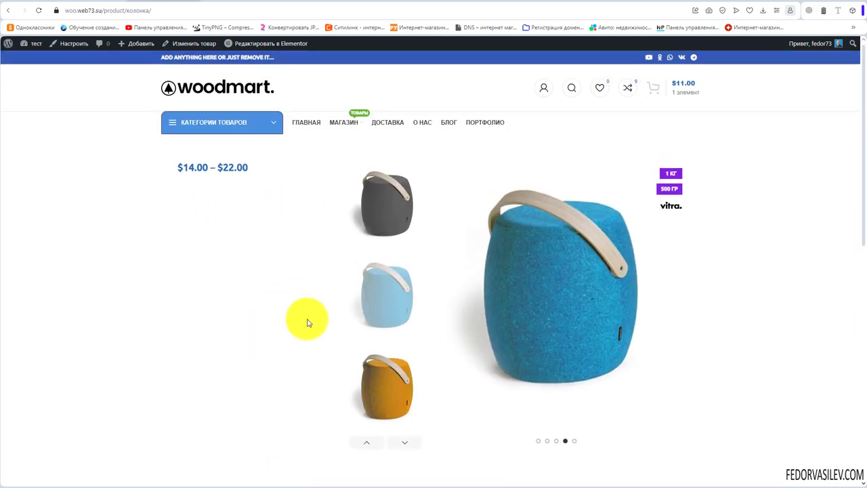
Open the layouts list in the WordPress admin and view the product card, product archive, cart and checkout categories
click(101, 27)
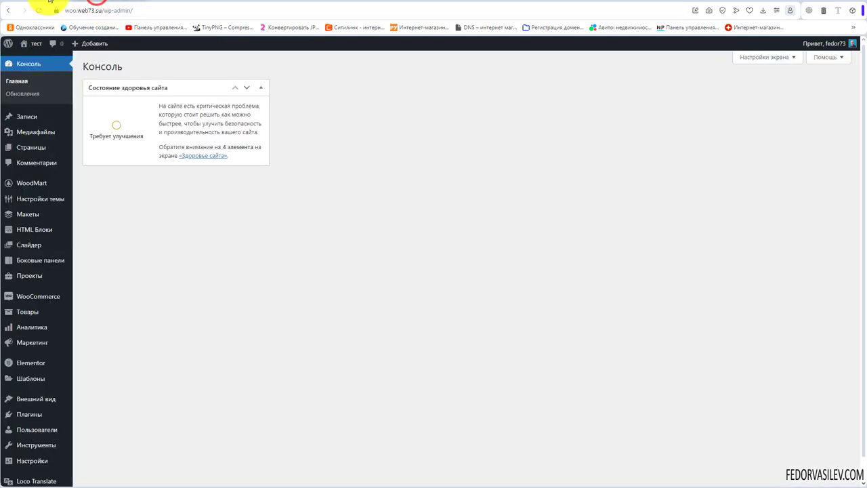
click(49, 1)
click(9, 45)
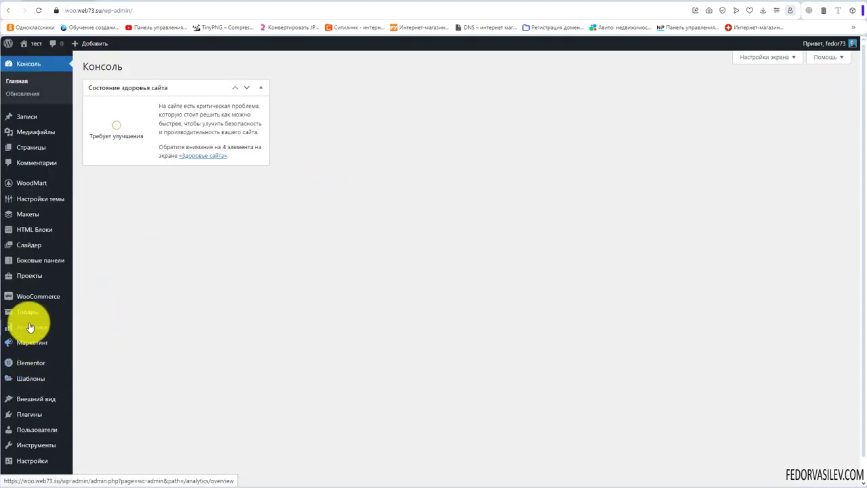
click(26, 214)
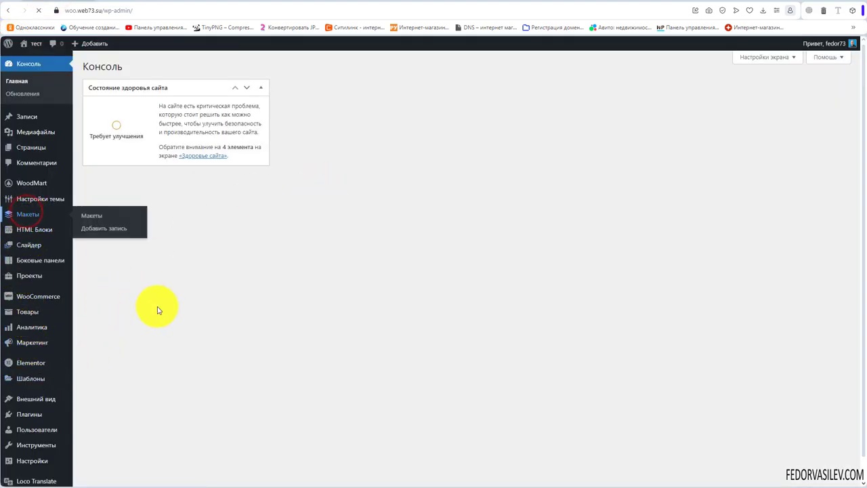
click(133, 149)
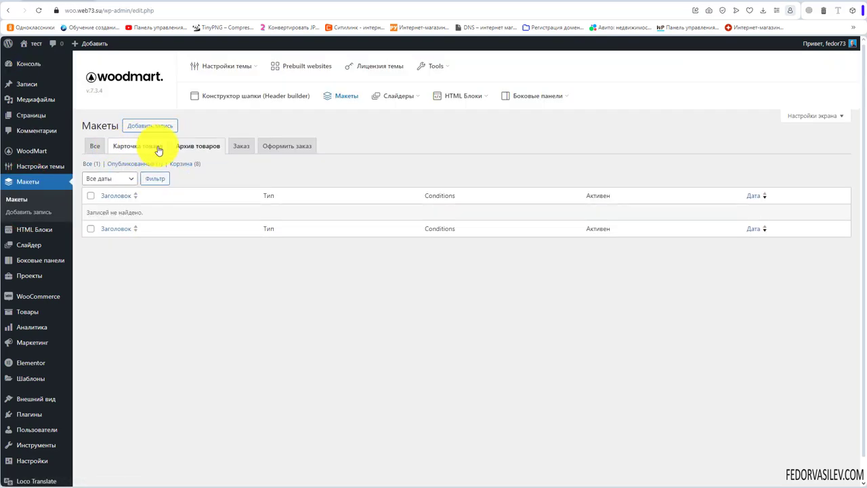
click(198, 146)
click(233, 146)
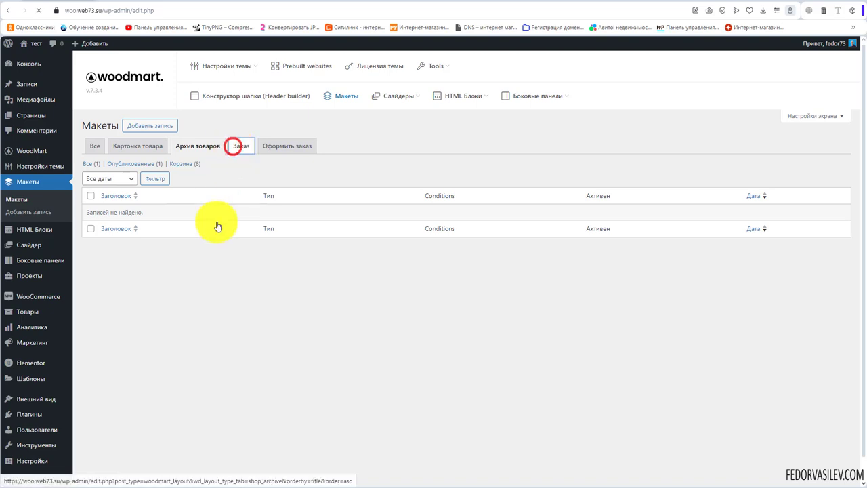
click(278, 146)
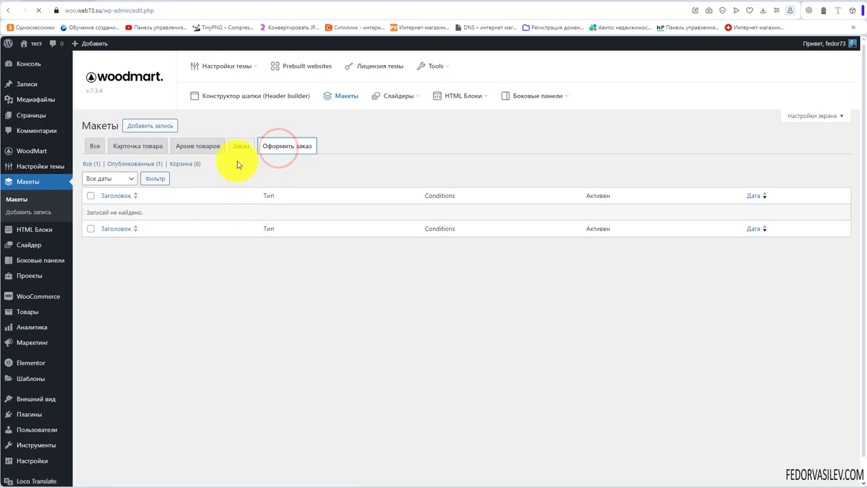